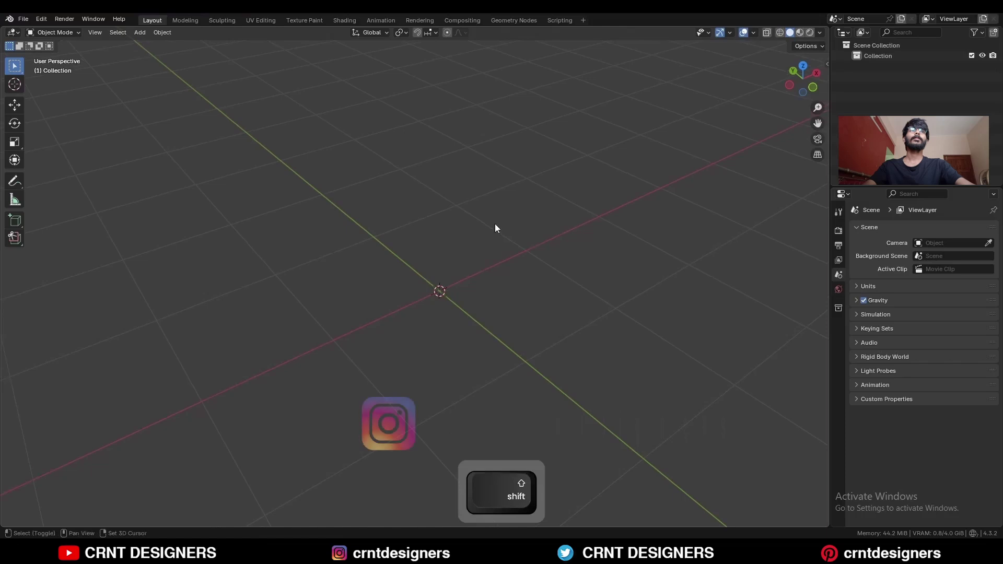
Add a 2 m cube at the world origin.
key(shift+a)
mouse_move(494, 224)
click(547, 235)
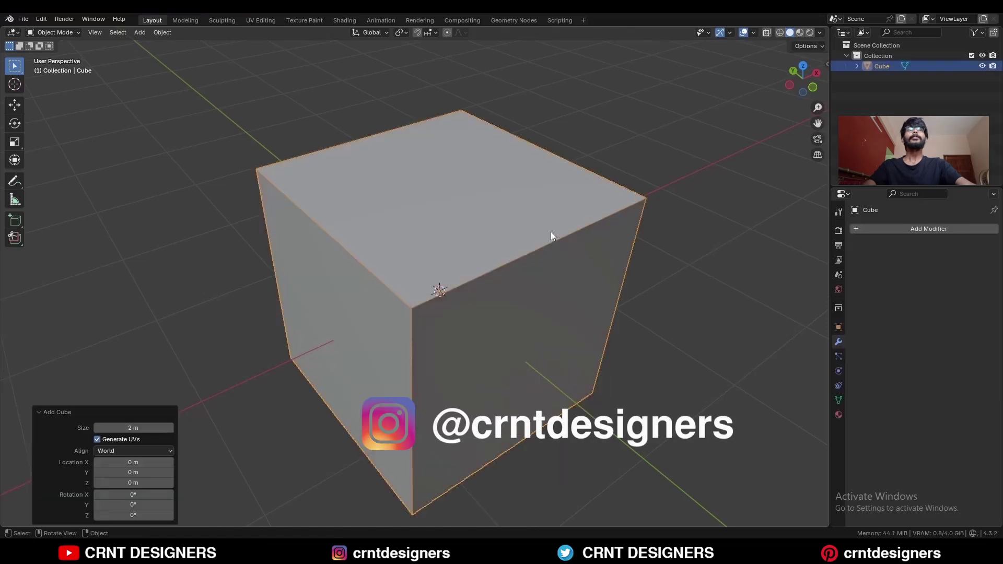
Scale the cube to 0.3 in X and Y while keeping its height, and apply the scale.
click(813, 89)
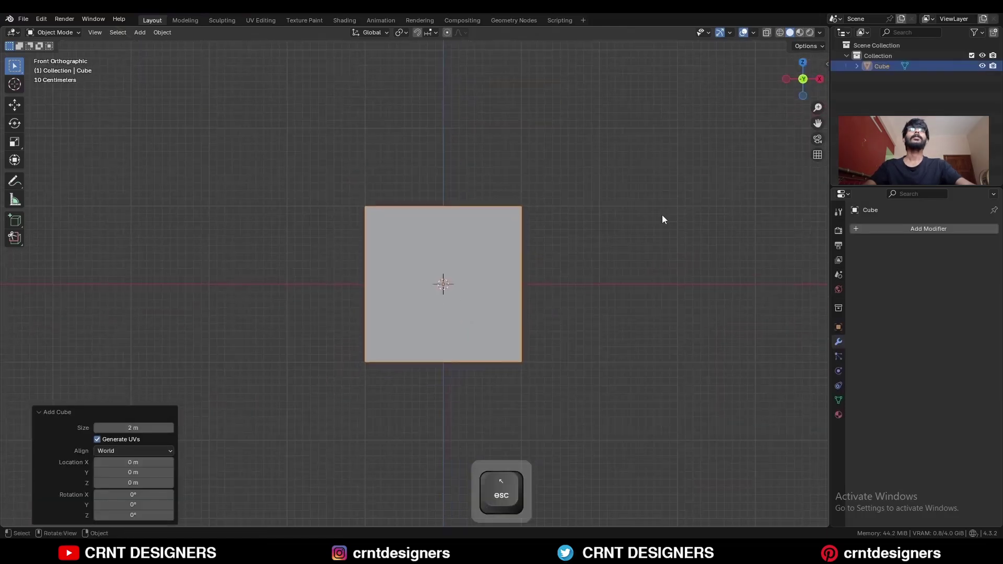
key(s)
key(shift+z)
key(ctrl)
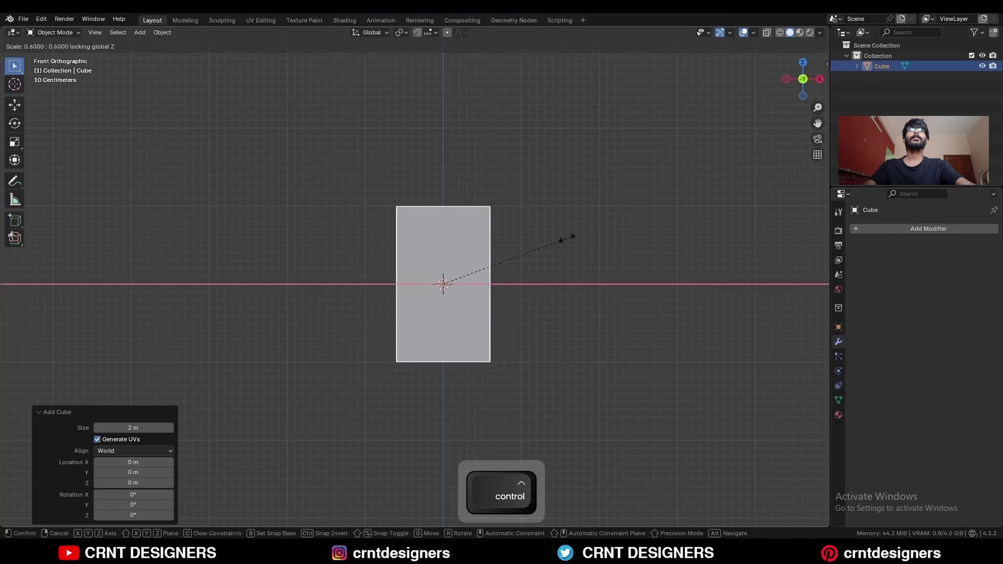
click(511, 252)
scroll(532, 242, up, 4)
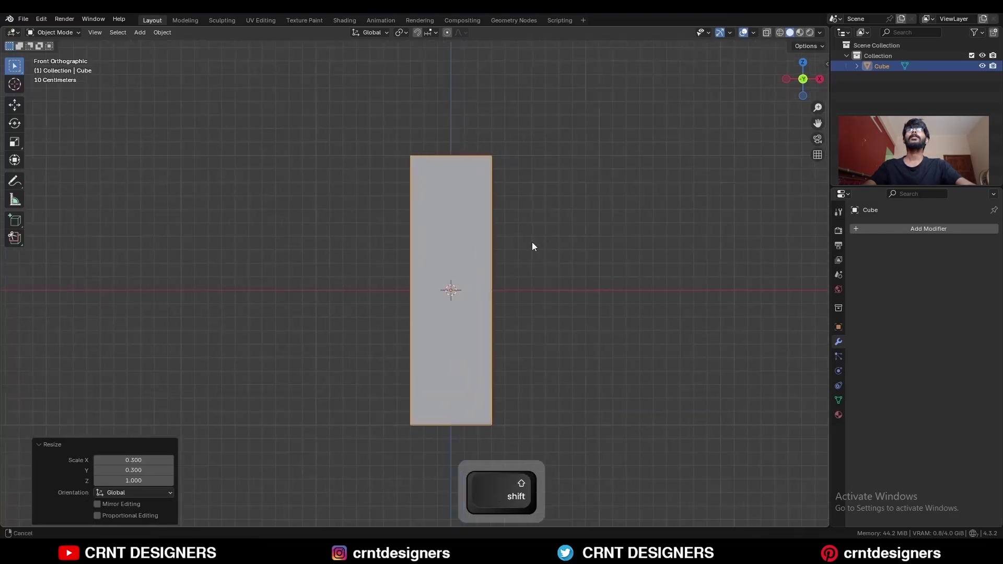
key(ctrl+a)
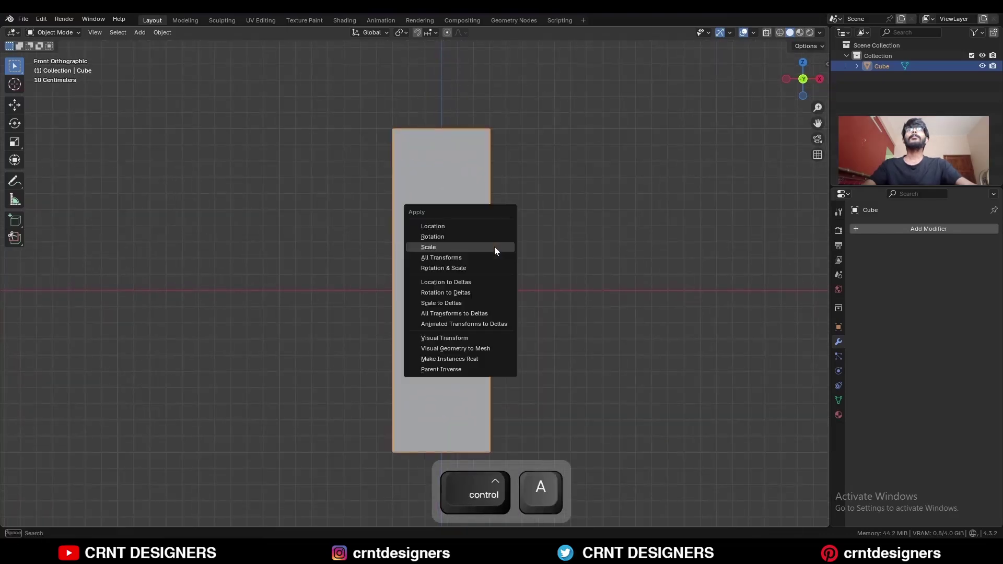
click(494, 246)
In Edit Mode, cut a horizontal loop around the block's middle, bevel it into a central band, and dissolve the middle loop.
key(Tab)
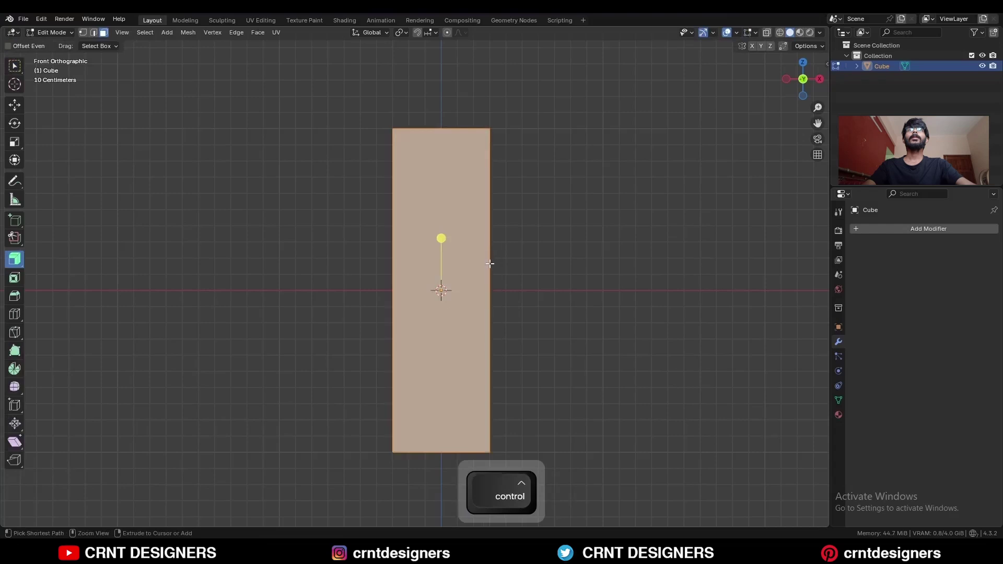
key(ctrl+r)
click(489, 264)
right_click(489, 264)
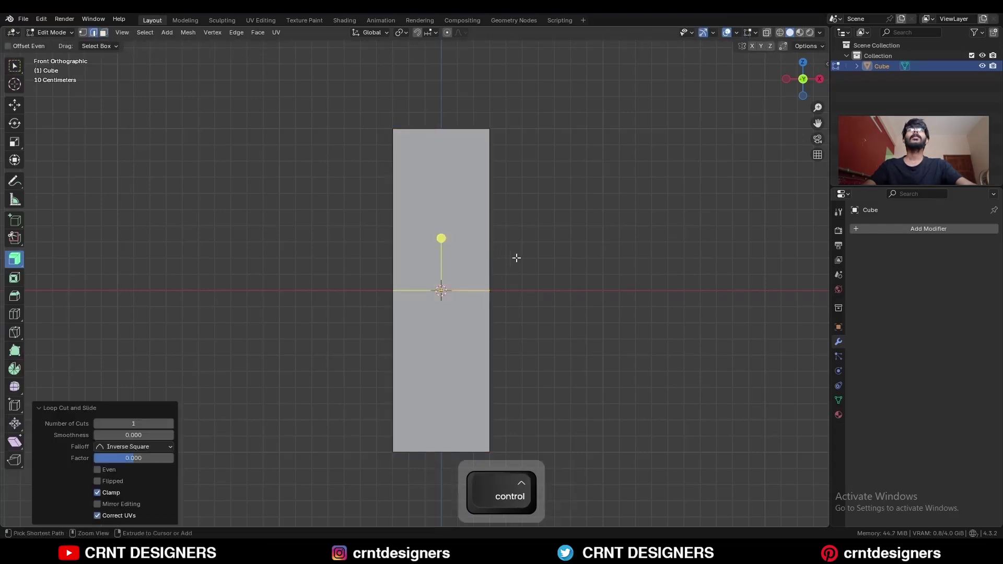
key(ctrl+b)
click(580, 272)
key(2)
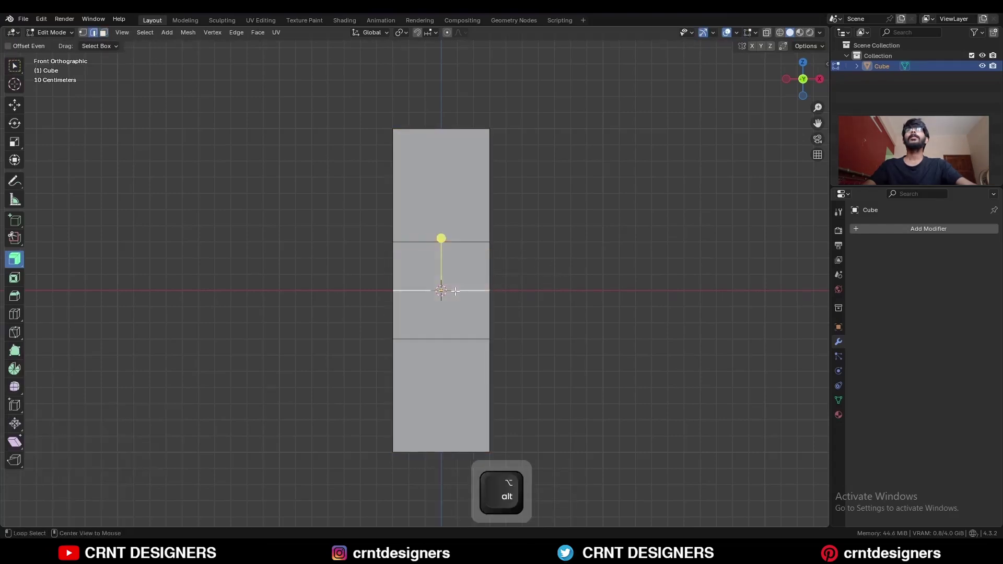
key(ctrl+x)
key(3)
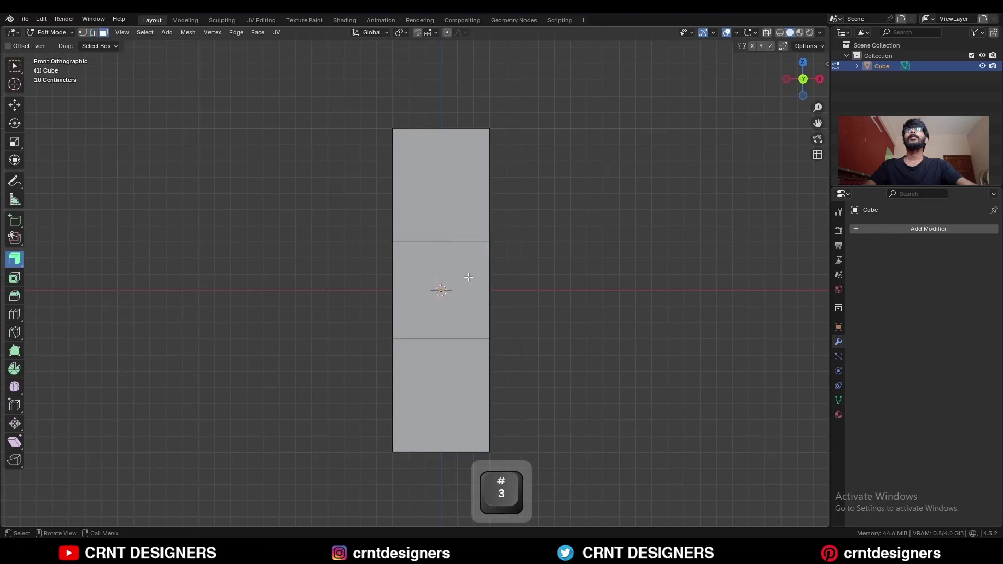
Extrude the band's -Y, +X and +Y faces outward along their normals by 0.3 m with Offset Even enabled.
click(469, 278)
middle_drag(469, 277, 334, 305)
shift+click(450, 309)
shift+click(448, 300)
middle_drag(448, 300, 646, 314)
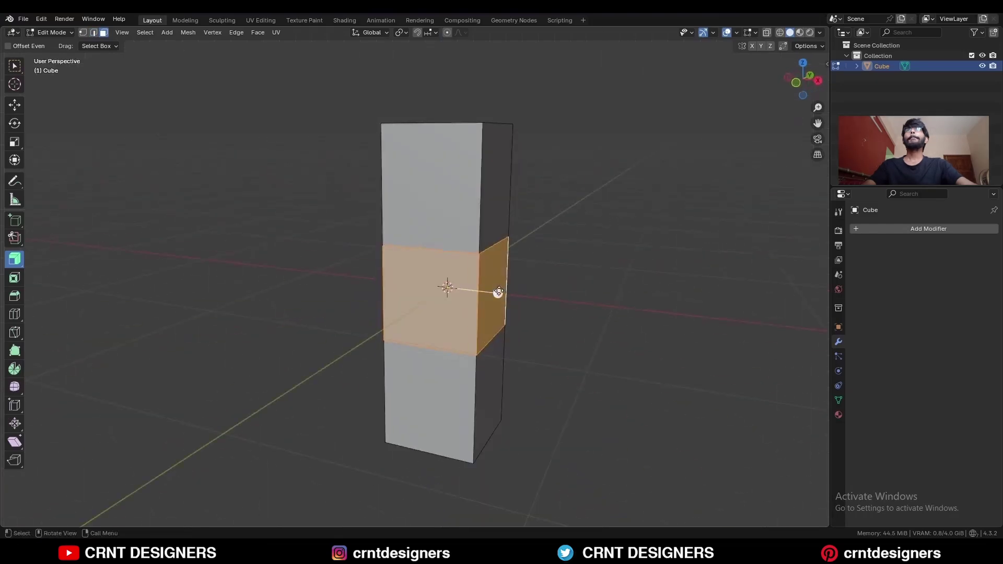
drag(499, 292, 515, 296)
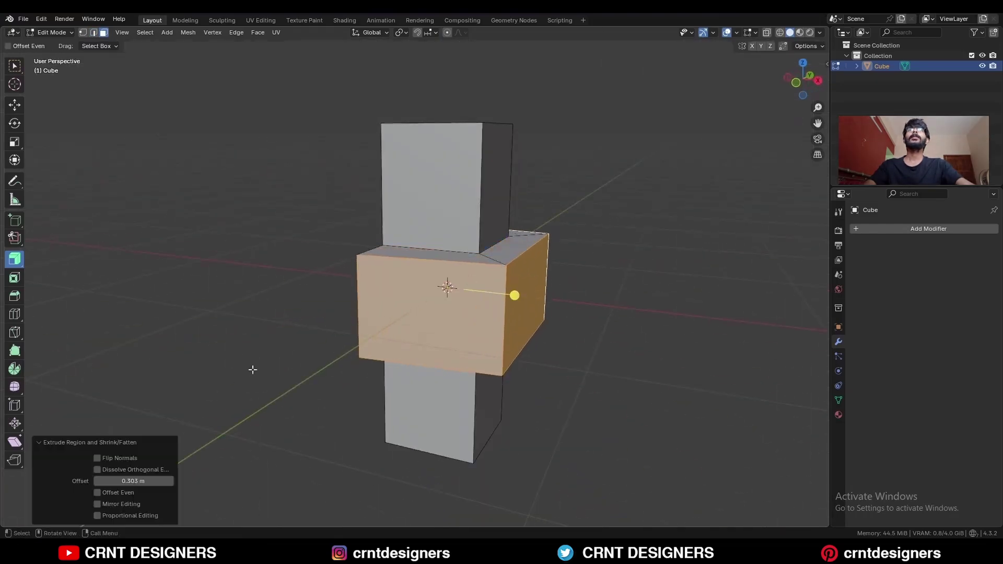
click(98, 493)
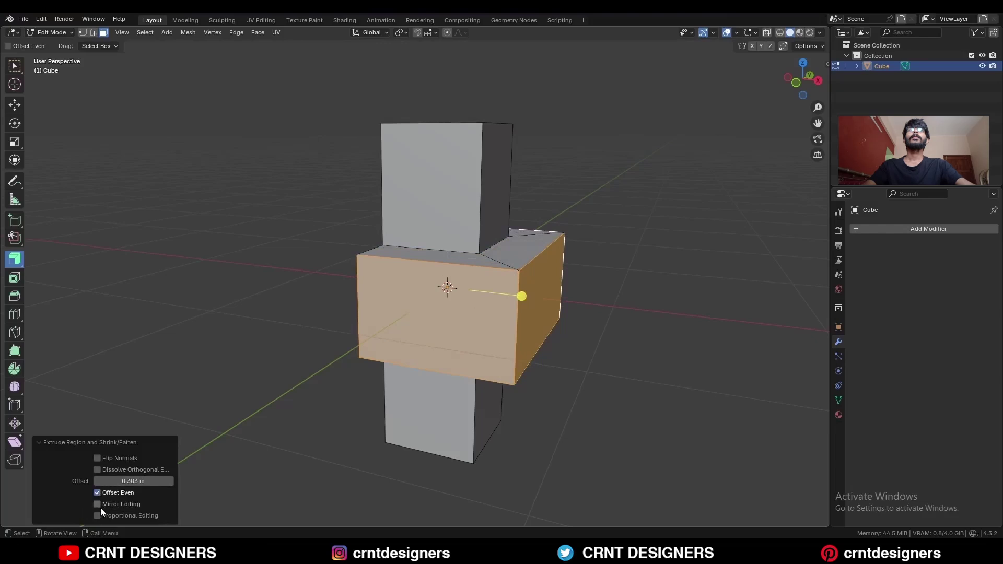
text(3)
click(90, 475)
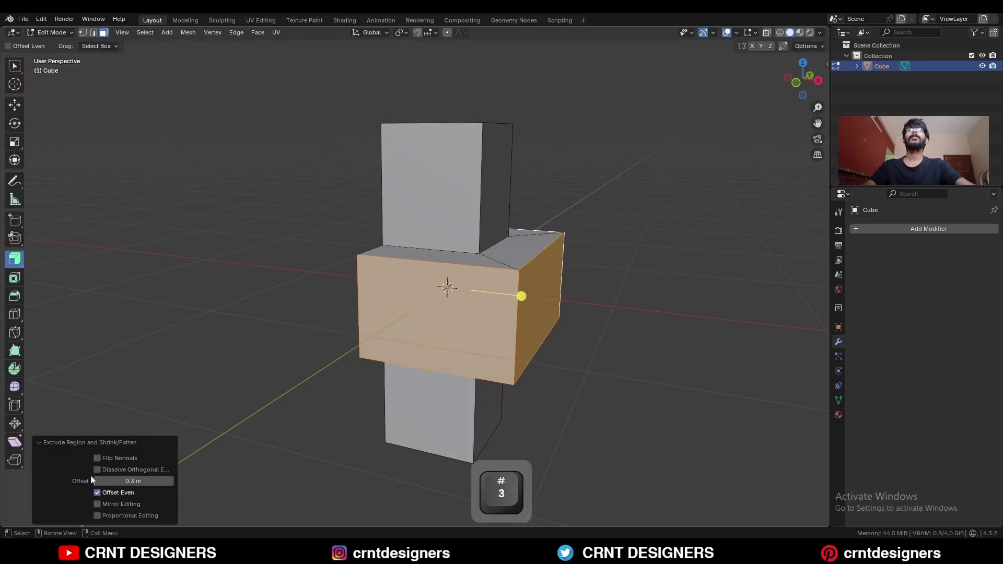
Bevel the inner edges where the widened band meets the upper and lower column, using 4 segments.
middle_drag(470, 314, 433, 328)
key(2)
click(425, 329)
middle_drag(534, 212, 480, 230)
shift+double_click(426, 264)
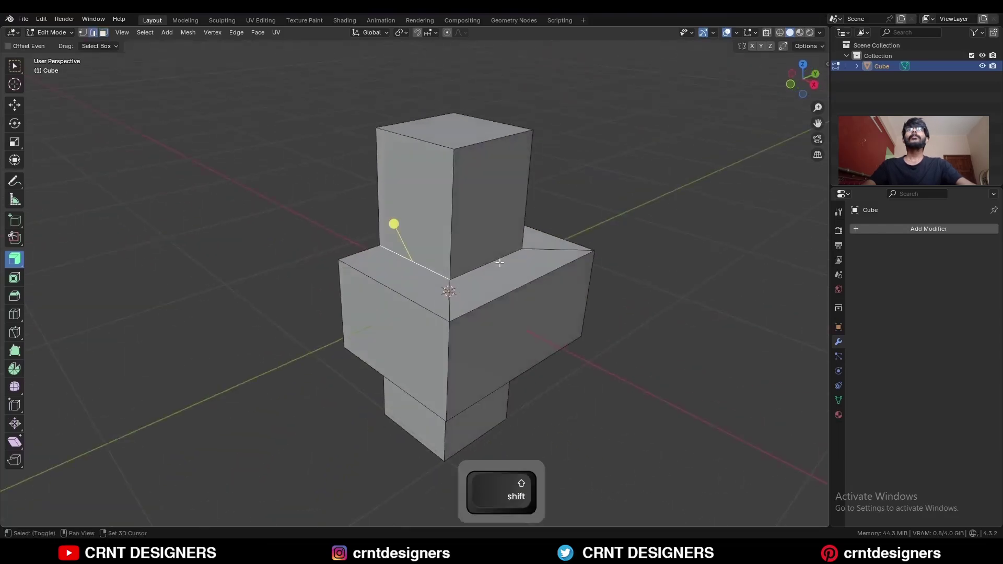
middle_drag(470, 282, 542, 206)
shift+double_click(447, 275)
middle_drag(459, 251, 594, 297)
key(ctrl+b)
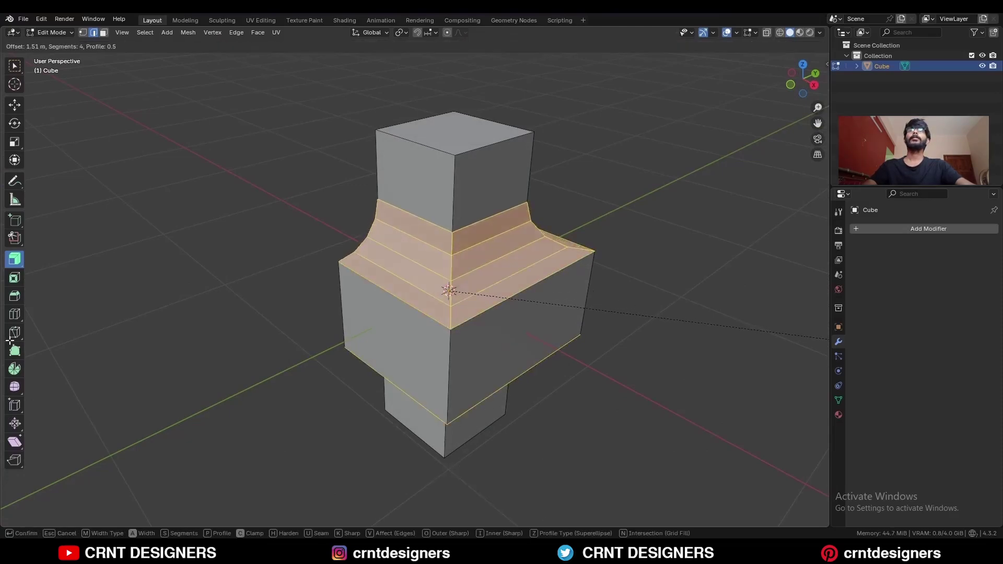
click(10, 341)
Dissolve the crossing faces on the flat -X back side into one single face.
middle_drag(261, 310, 470, 276)
key(3)
click(601, 265)
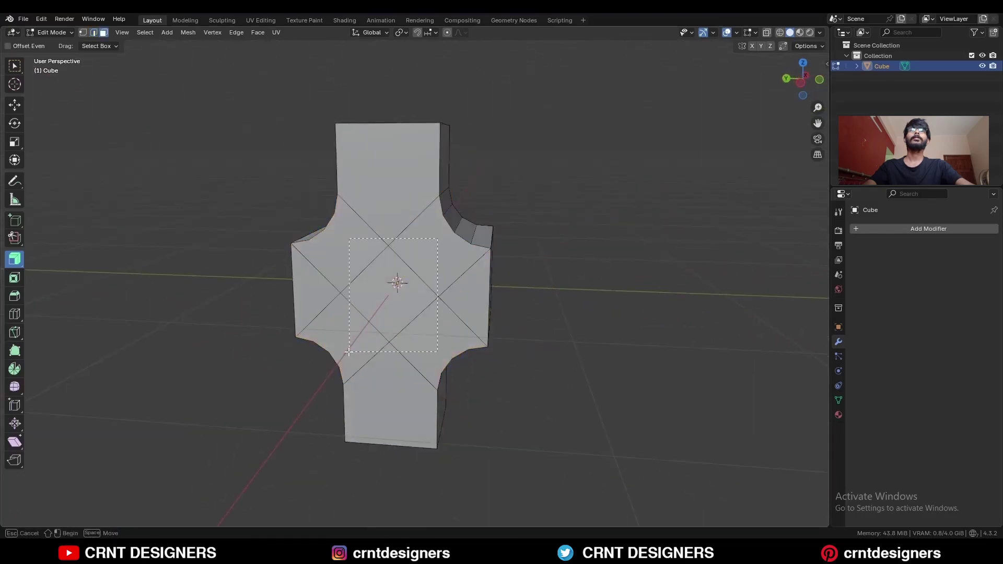
drag(349, 351, 379, 308)
key(ctrl+x)
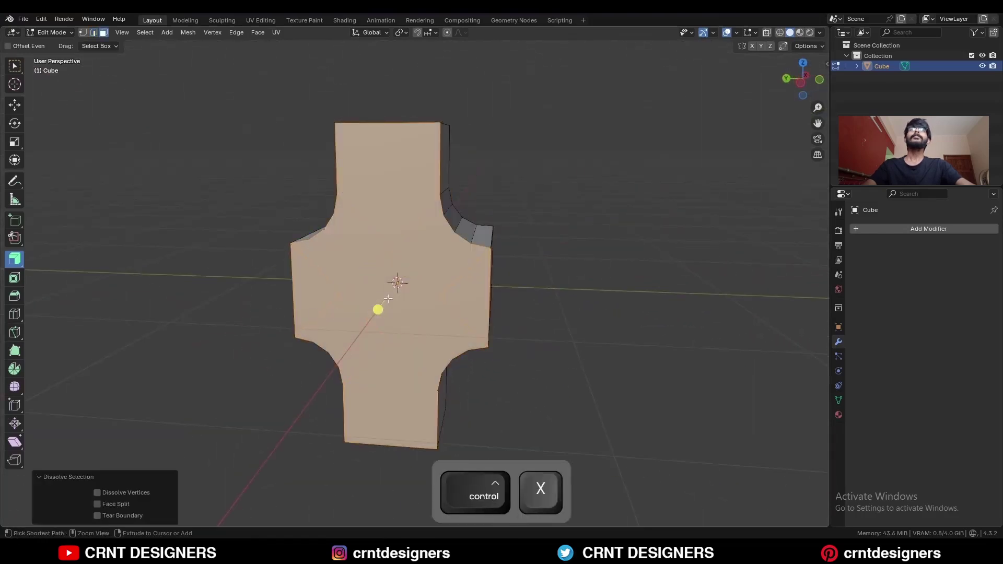
click(562, 269)
Merge all of the mesh's vertices by distance at 0.0001 m.
middle_drag(563, 269, 481, 298)
key(a)
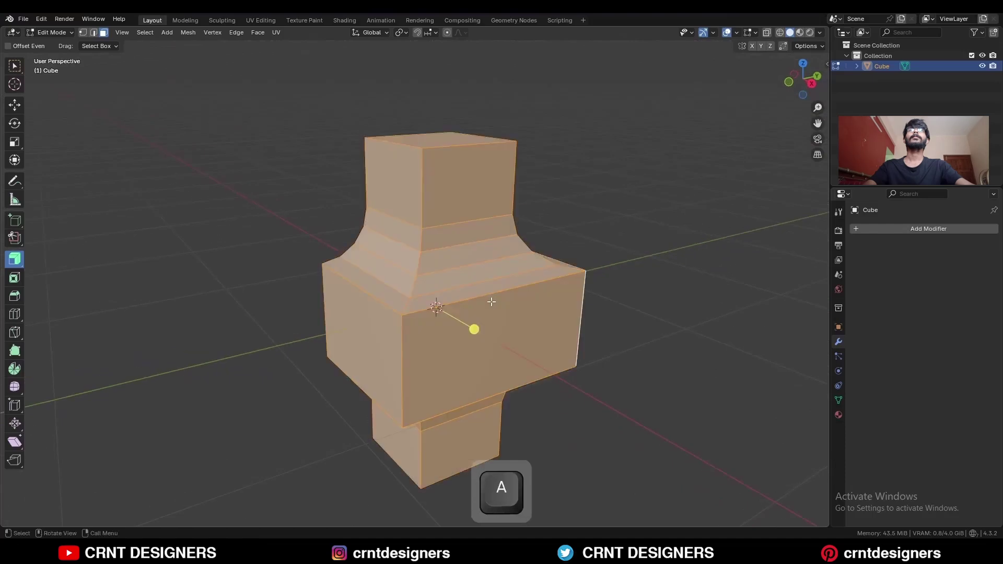
key(m)
click(486, 298)
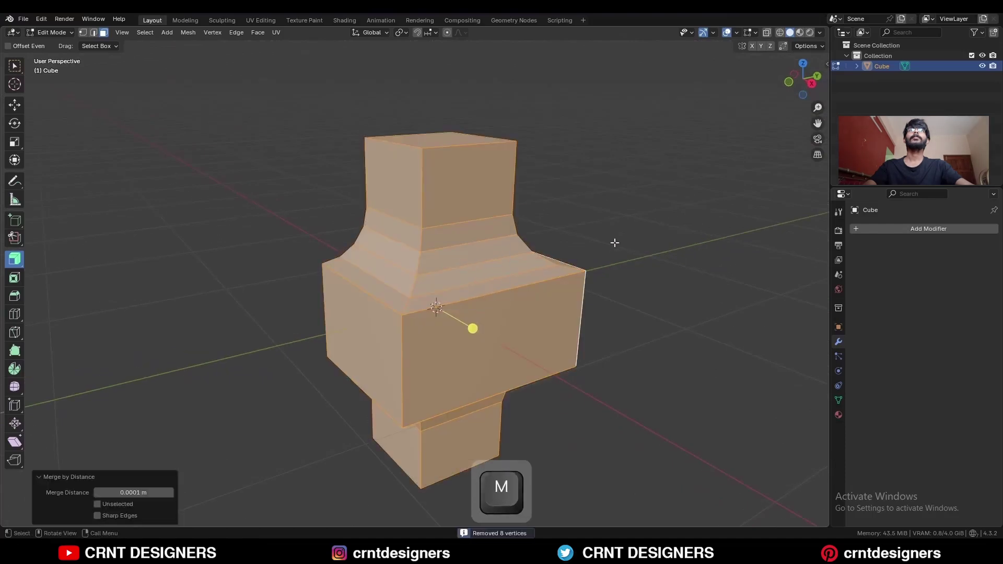
click(621, 235)
Bevel the vertical corner edge loop between the -Y and +X sides by about 0.13 m with 4 segments.
middle_drag(621, 235, 487, 286)
alt+click(417, 244)
key(2)
alt+click(416, 244)
middle_drag(426, 255, 435, 259)
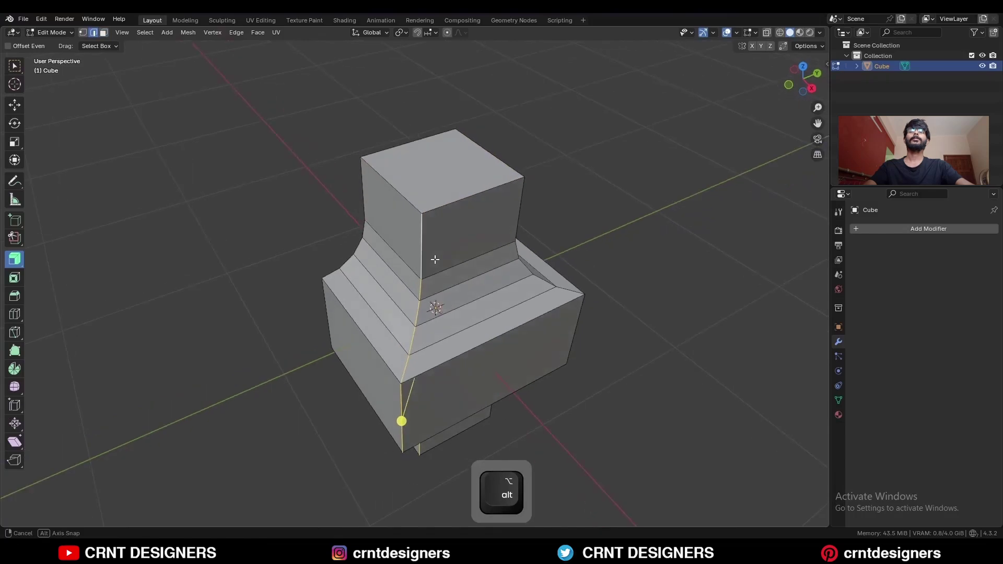
key(ctrl+b)
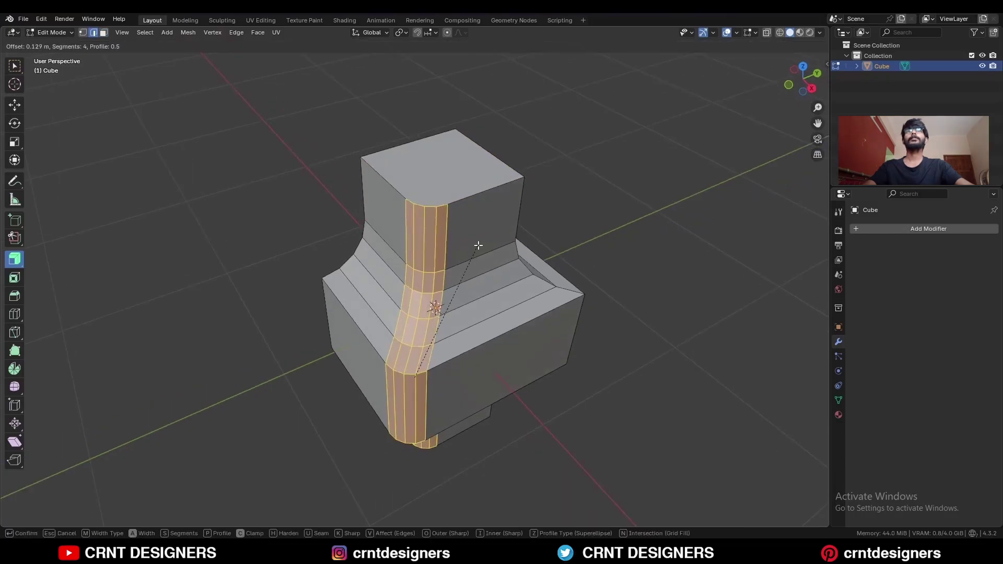
click(479, 245)
Symmetrize the whole mesh from -Y to +Y.
middle_drag(538, 168, 438, 172)
key(a)
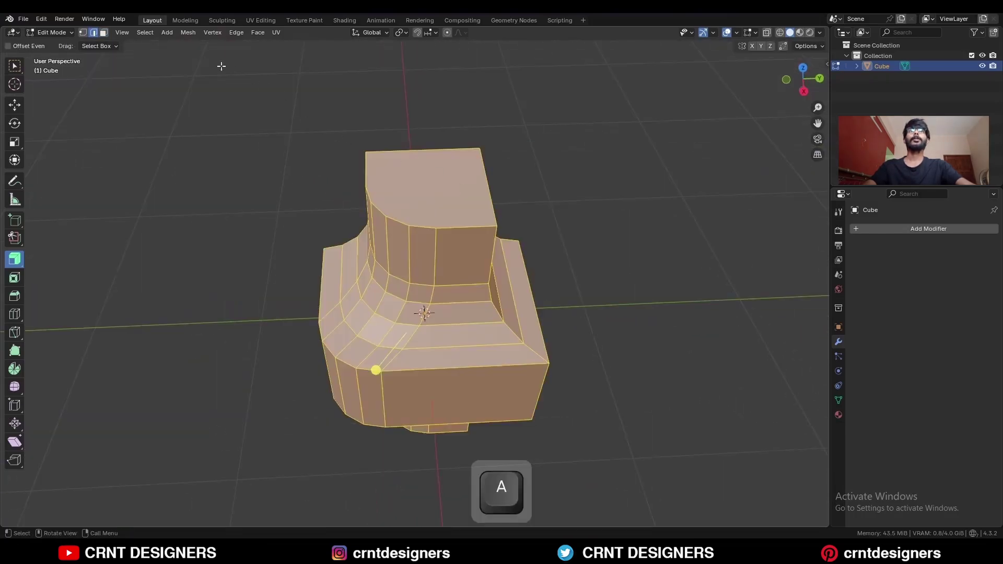
click(182, 32)
click(233, 186)
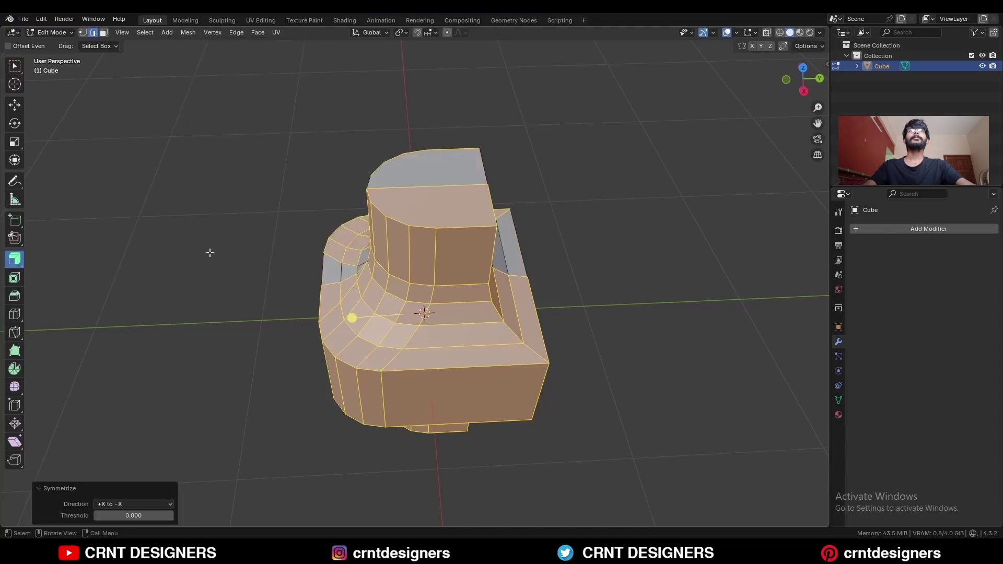
click(154, 504)
click(145, 457)
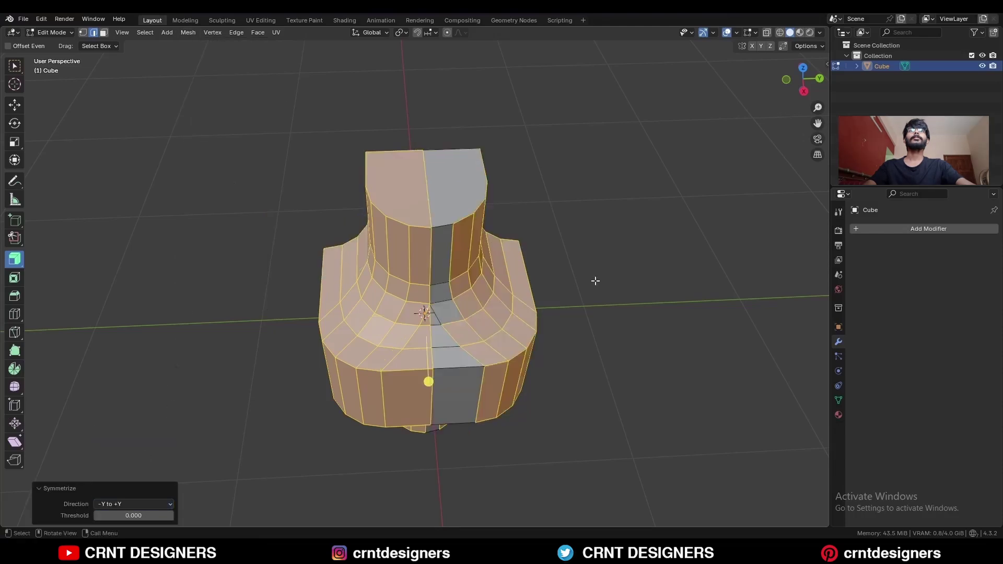
click(596, 281)
Dissolve the edge loop that converges on the symmetry seam in the middle of the +X side.
middle_drag(595, 281, 591, 253)
alt+click(462, 310)
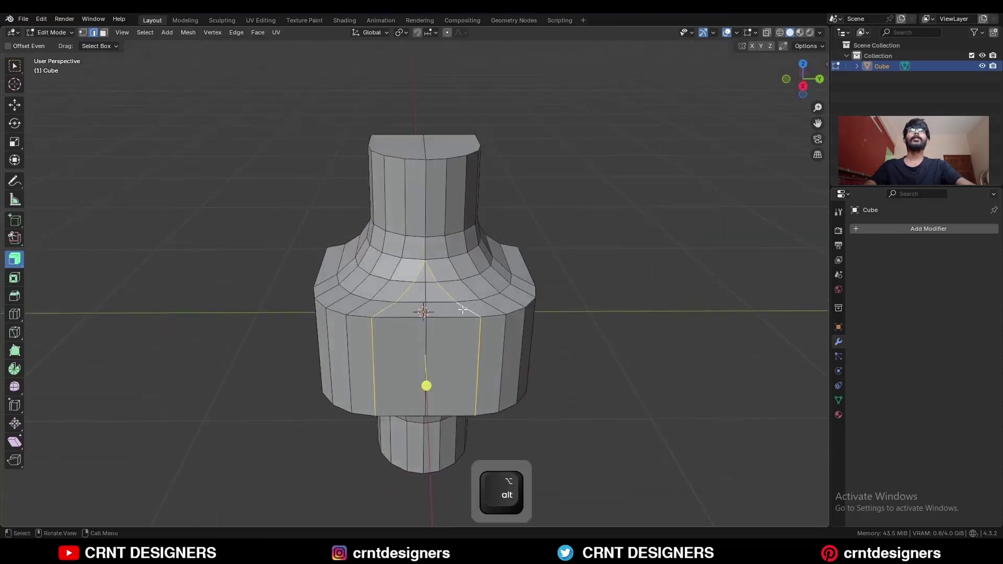
key(ctrl+x)
Smooth three neighbouring vertical edge loops on the rounded corner with Set Flow.
middle_drag(462, 310, 414, 344)
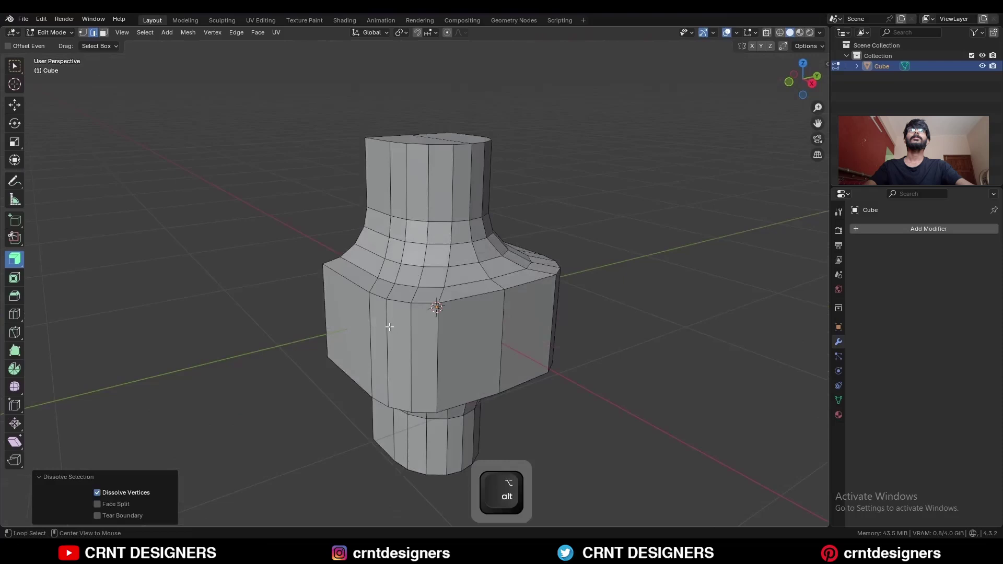
alt+click(389, 327)
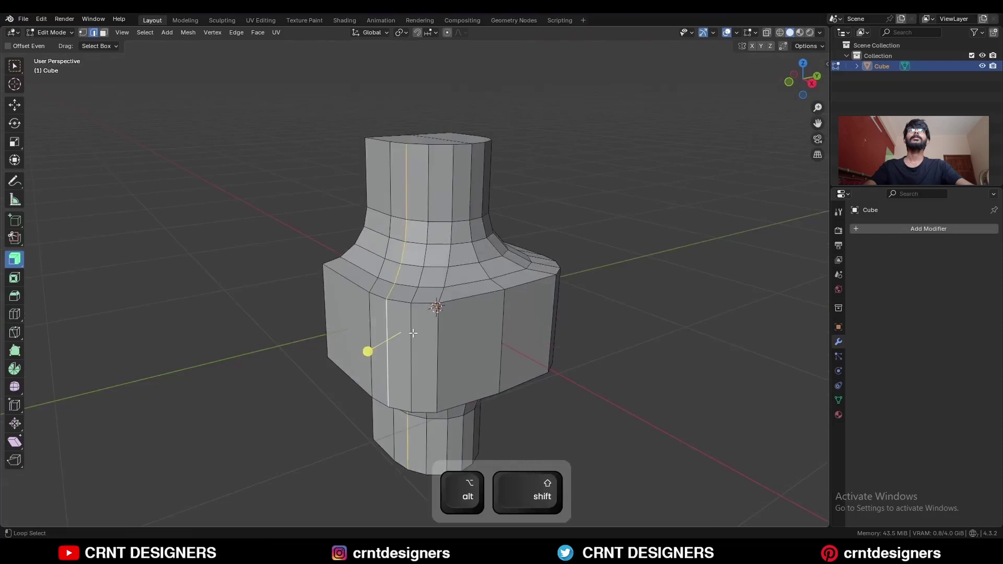
right_click(673, 219)
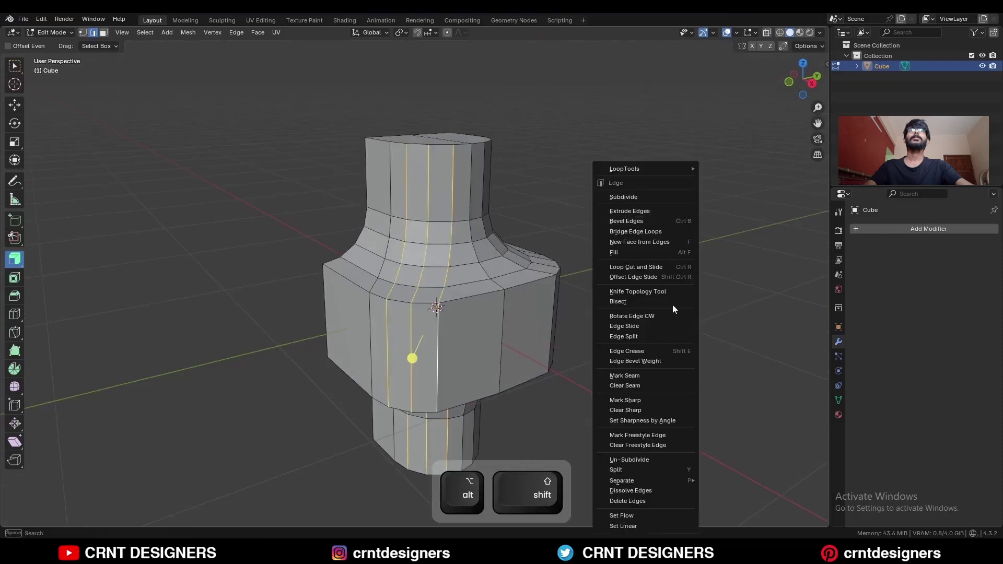
click(640, 515)
Symmetrize the mesh again to copy the smoothed corner onto the +Y half.
middle_drag(596, 298, 594, 246)
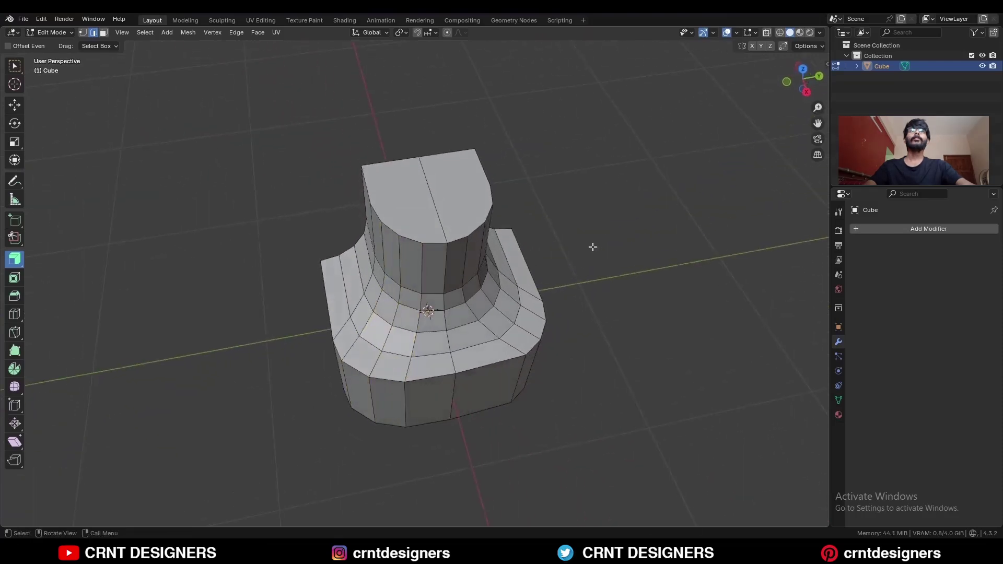
key(a)
click(190, 33)
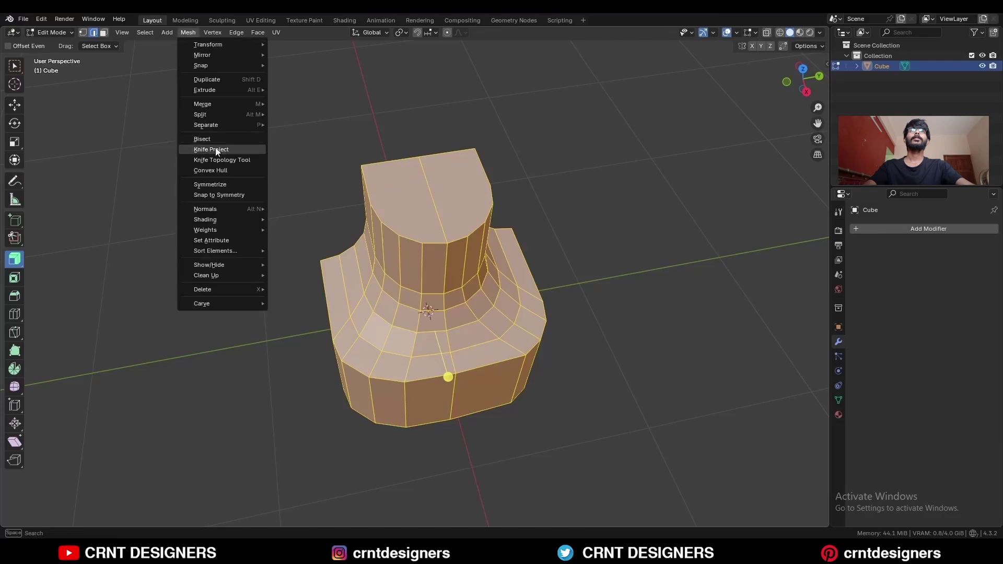
click(224, 184)
click(580, 209)
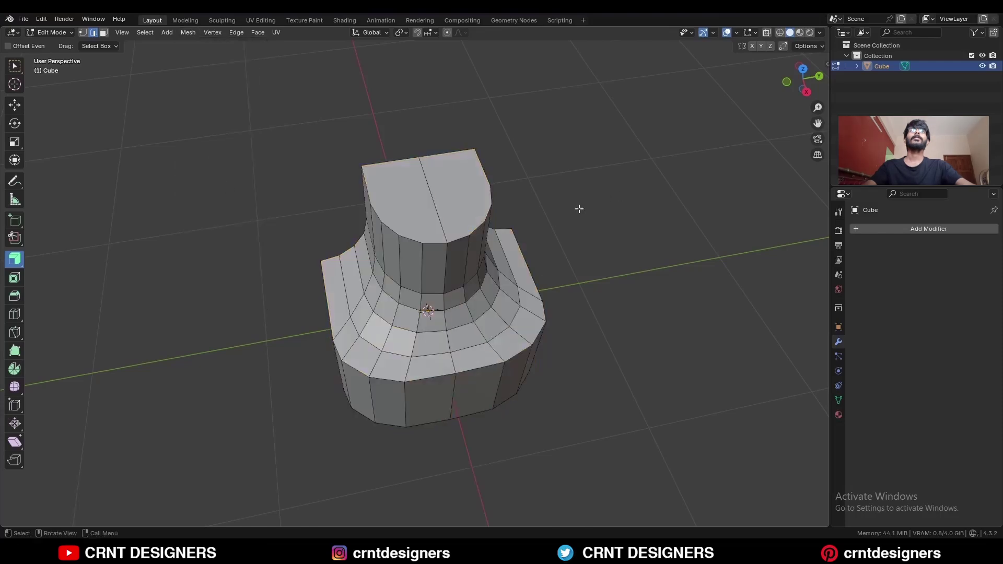
Dissolve the centre edges across the column's top and bottom end faces.
click(436, 194)
key(ctrl+x)
middle_drag(437, 194, 523, 339)
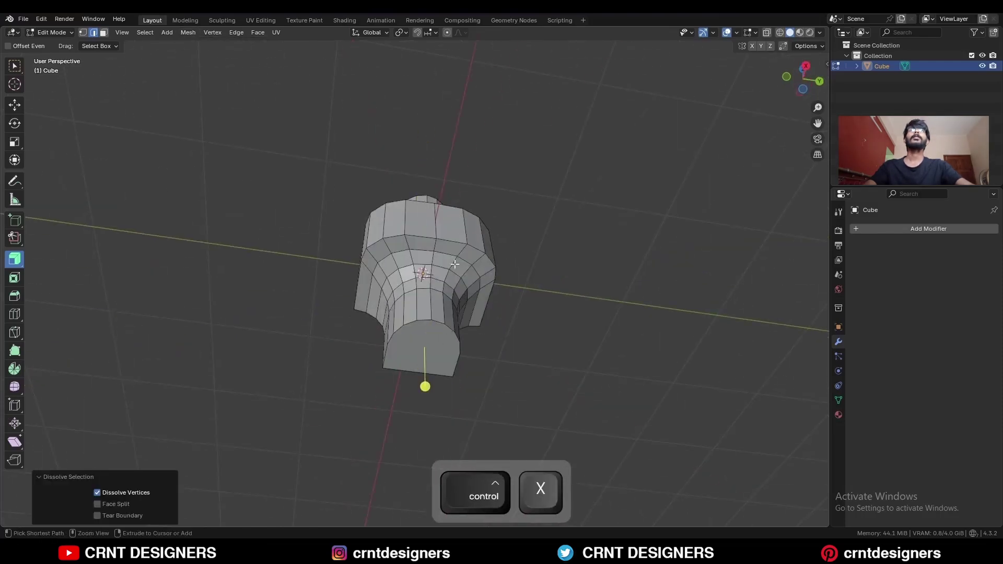
key(ctrl+z)
Add two vertical loop cuts, evenly spaced, across the flat side panel next to the back.
key(ctrl+r)
scroll(415, 345, up, 1)
click(414, 345)
right_click(414, 345)
Apply Set Flow with tension 180 to the vertical centre edge loop on the +X side.
middle_drag(470, 302, 696, 158)
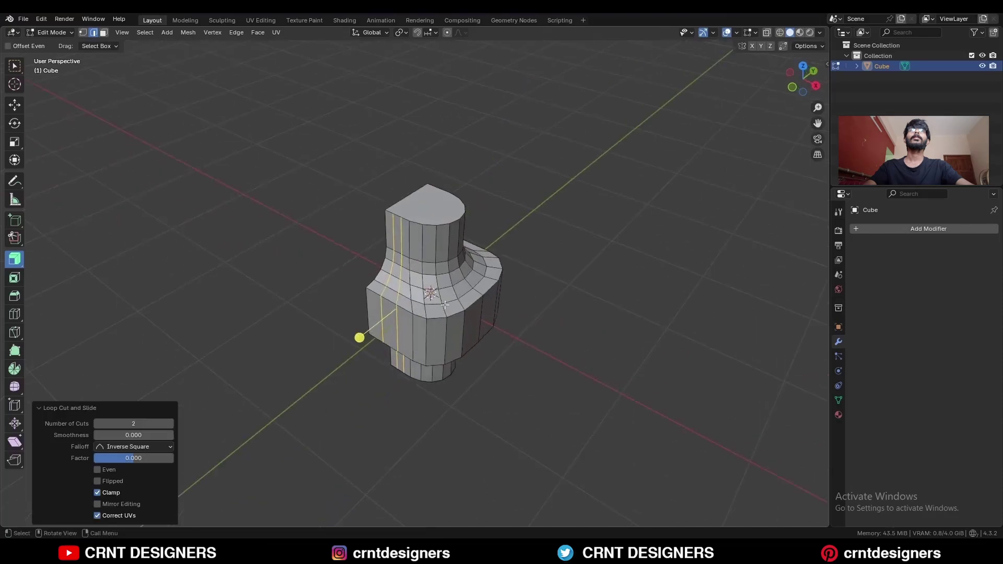
key(alt+a)
key(ctrl+e)
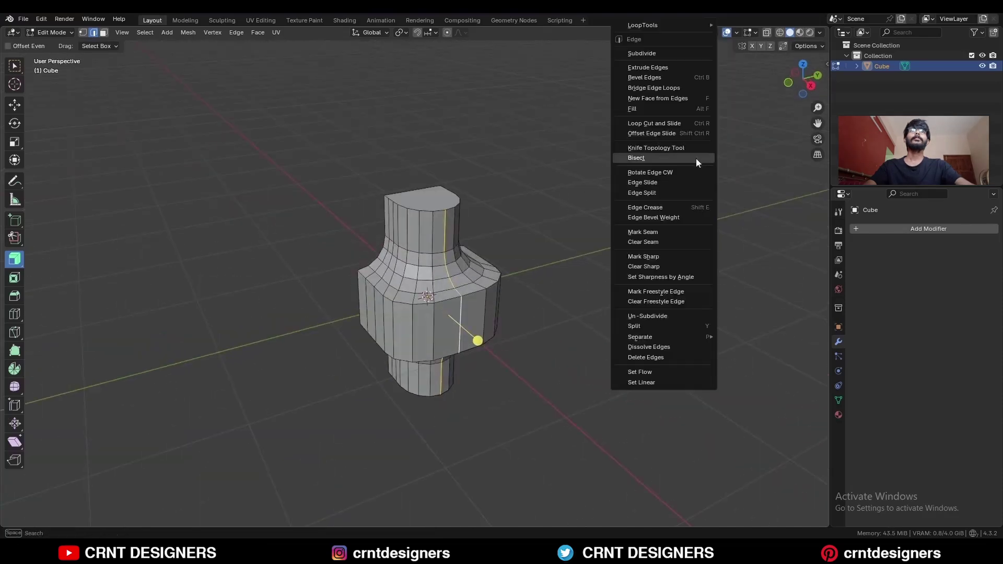
click(665, 371)
middle_drag(605, 271, 598, 211)
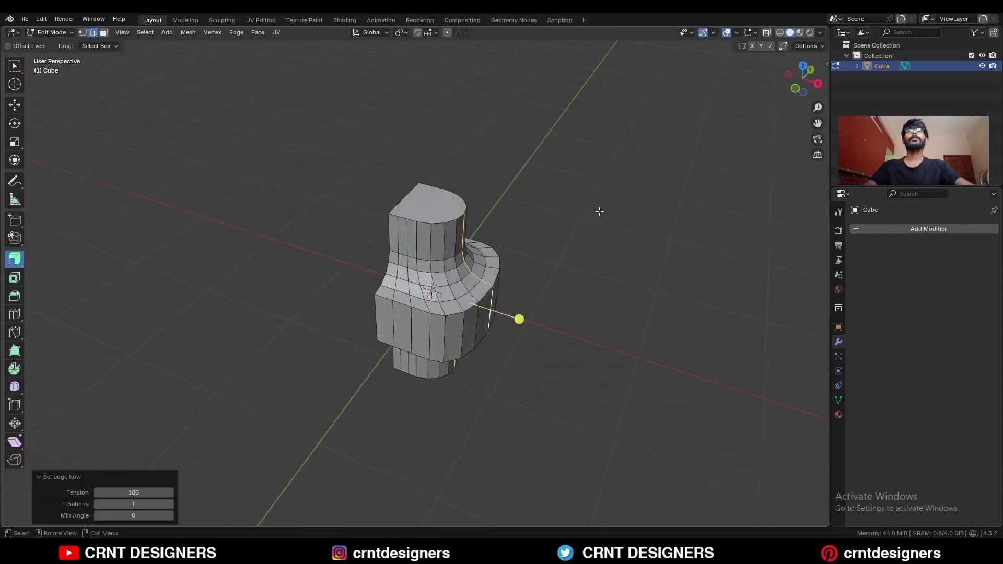
Apply Set Flow with tension 180 to the three vertical edge loops around the rounded corner on the -Y half.
scroll(598, 210, up, 5)
alt+shift+click(460, 372)
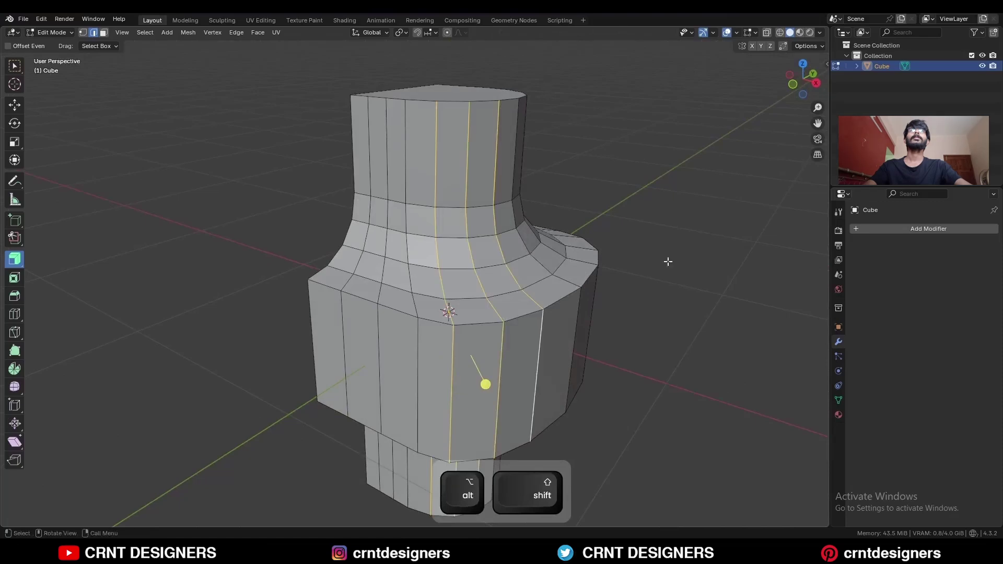
key(ctrl+e)
click(673, 368)
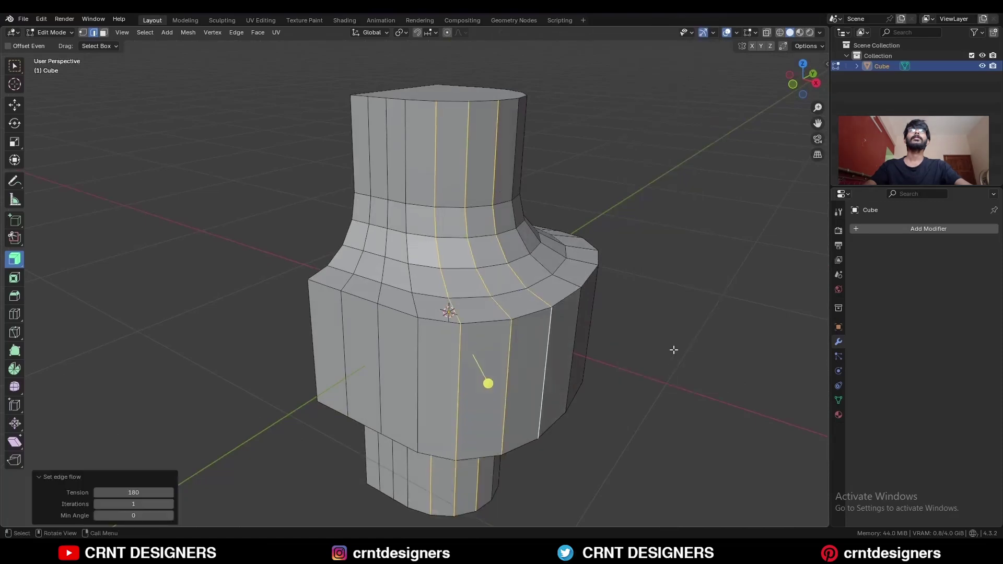
Symmetrize the whole mesh in the -Y to +Y direction to copy the smoothed corner across.
middle_drag(687, 251, 546, 345)
key(a)
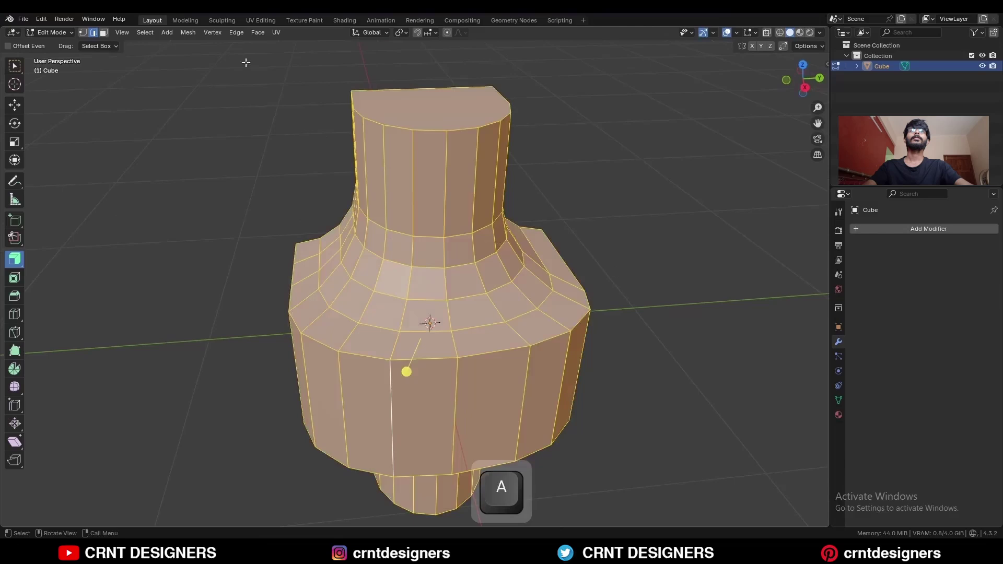
click(189, 33)
click(219, 184)
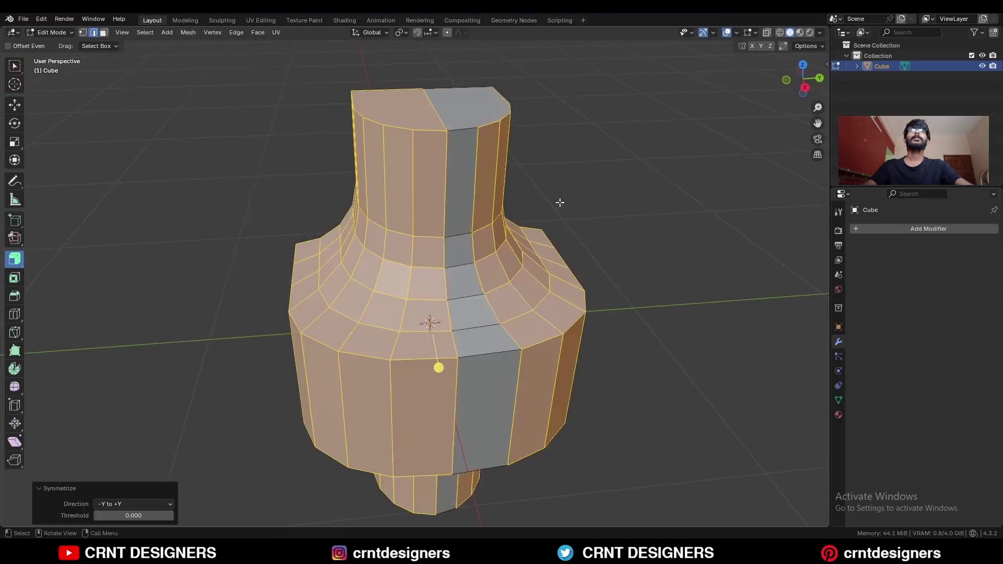
Delete the column's top and bottom end faces.
key(alt+a)
key(KP_7)
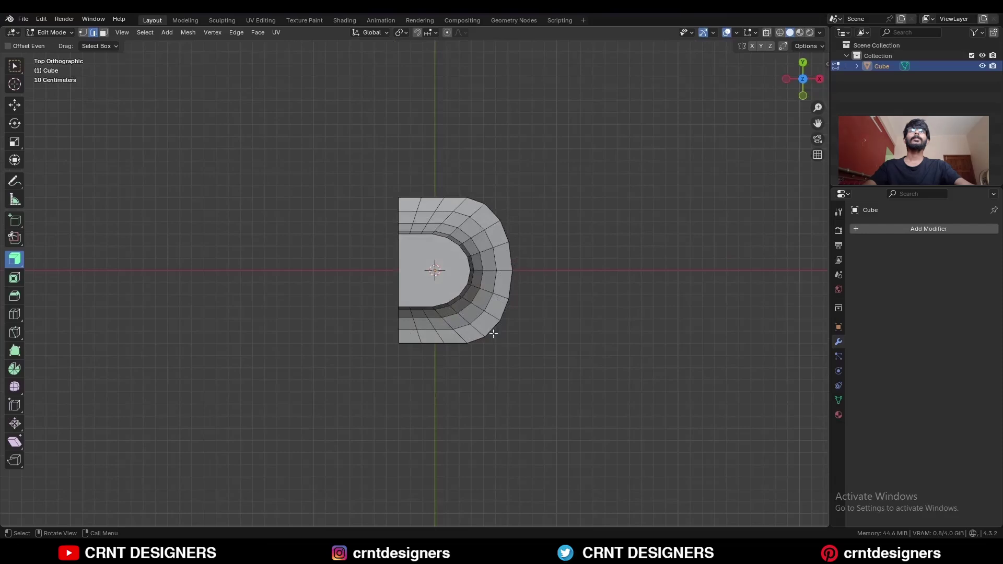
middle_drag(493, 333, 365, 303)
key(ctrl+x)
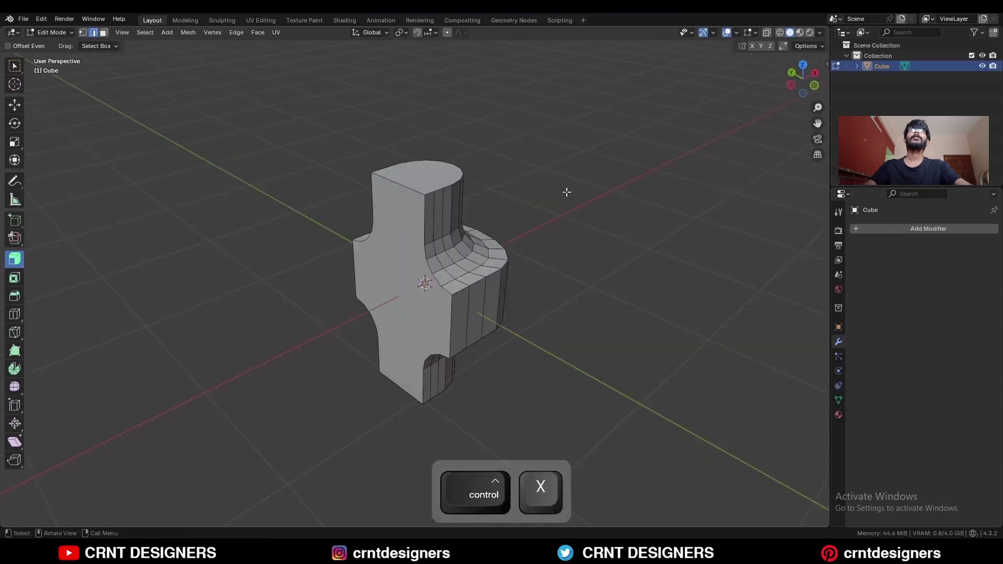
key(3)
shift+middle_drag(421, 174, 438, 87)
click(423, 204)
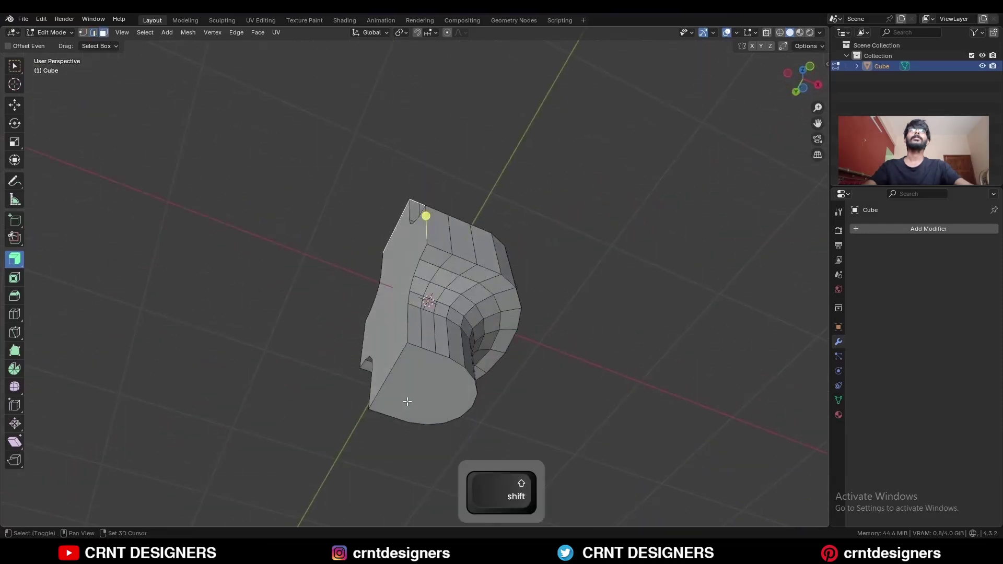
shift+click(408, 401)
key(x)
click(542, 306)
middle_drag(542, 305, 487, 335)
Bevel the edge loop between the flat back face and the side with 1 segment, about 0.054 m wide, with Loop Slide off.
key(2)
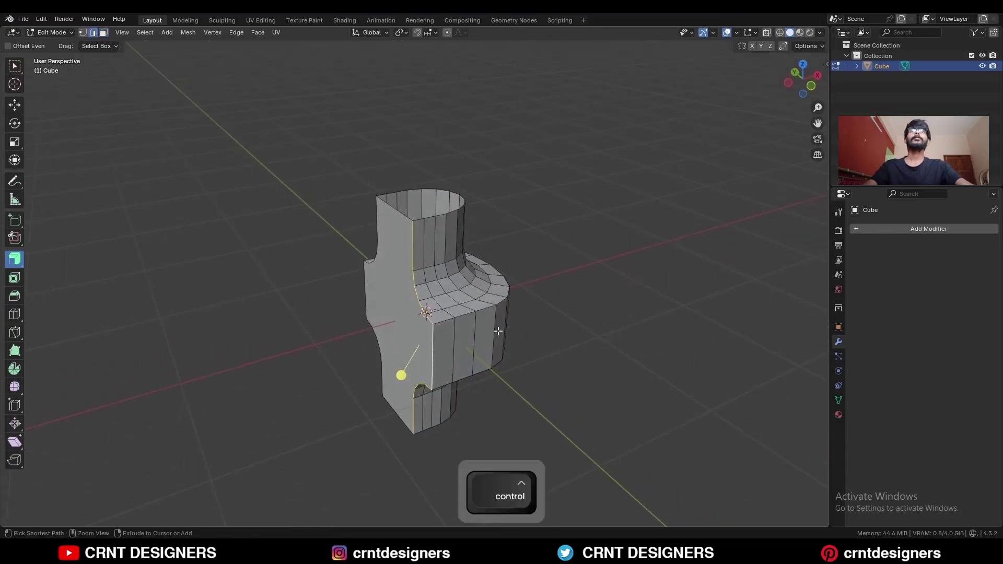
key(ctrl+b)
key(shift)
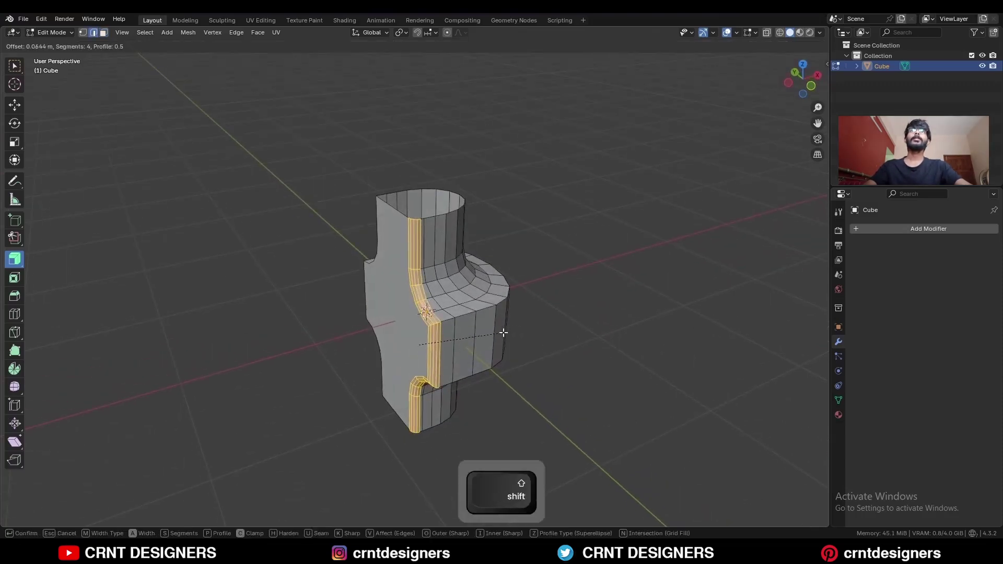
click(491, 330)
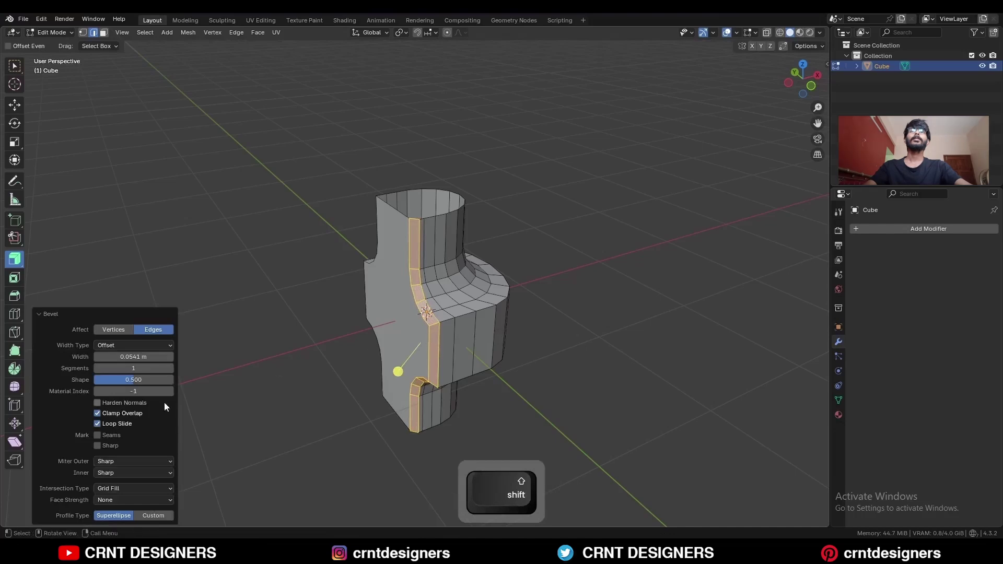
click(98, 425)
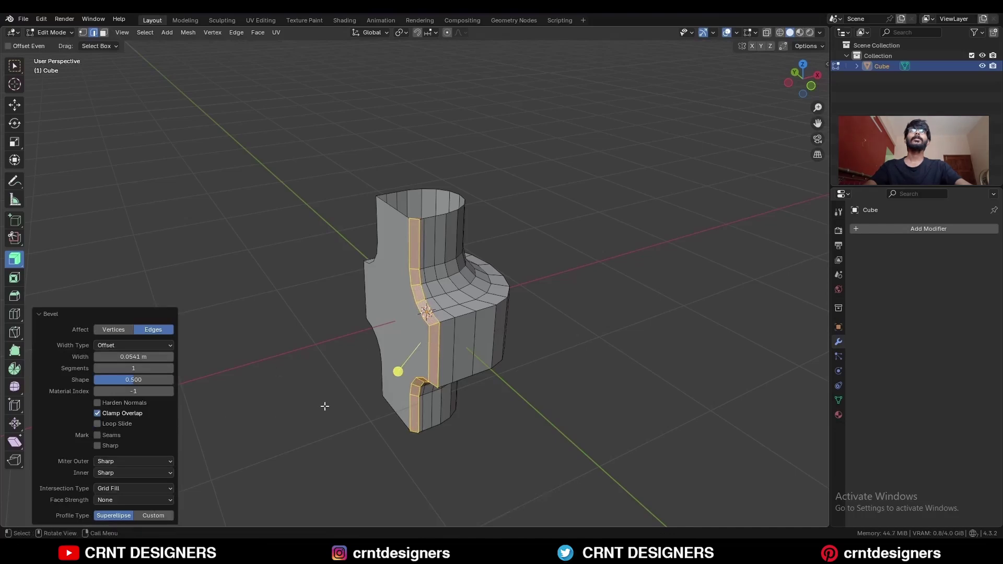
Delete the large flat face that closes the back of the column.
key(alt+a)
scroll(484, 306, up, 3)
key(2)
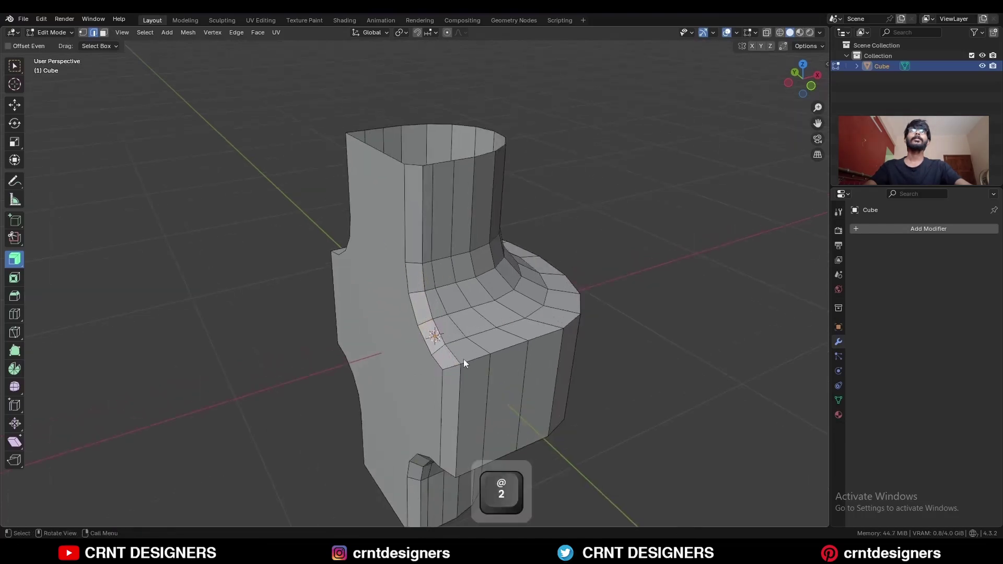
key(3)
click(391, 329)
key(x)
click(396, 327)
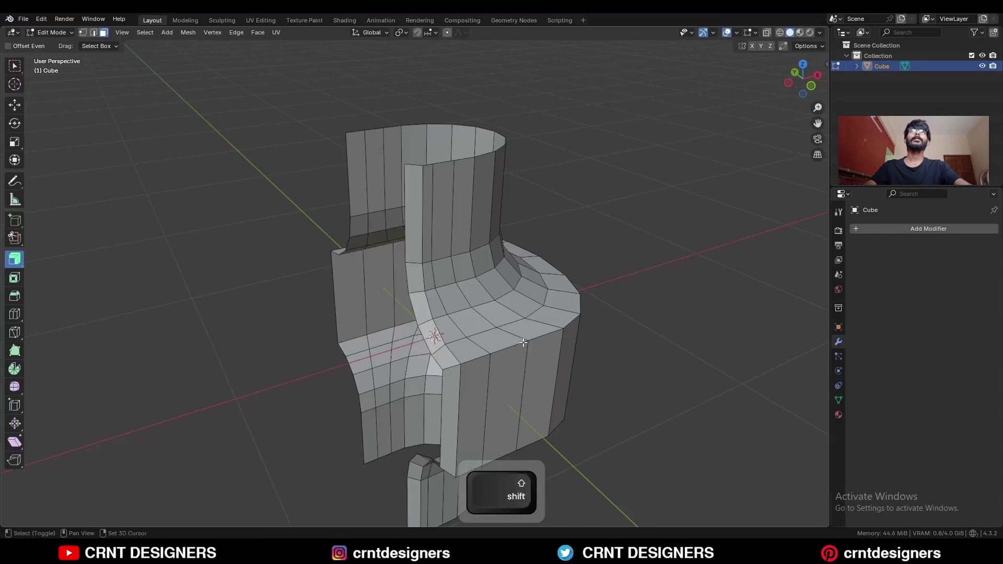
Bevel the central band's upper and lower rim loops with 2 segments and shape 1.000, and adjust the bevel width.
shift+middle_drag(524, 342, 456, 340)
key(2)
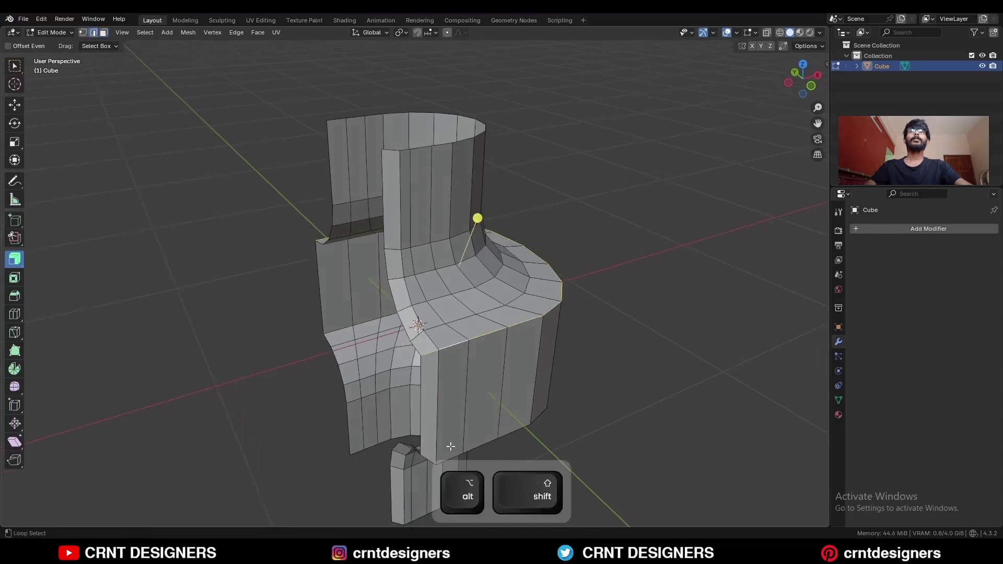
key(ctrl+b)
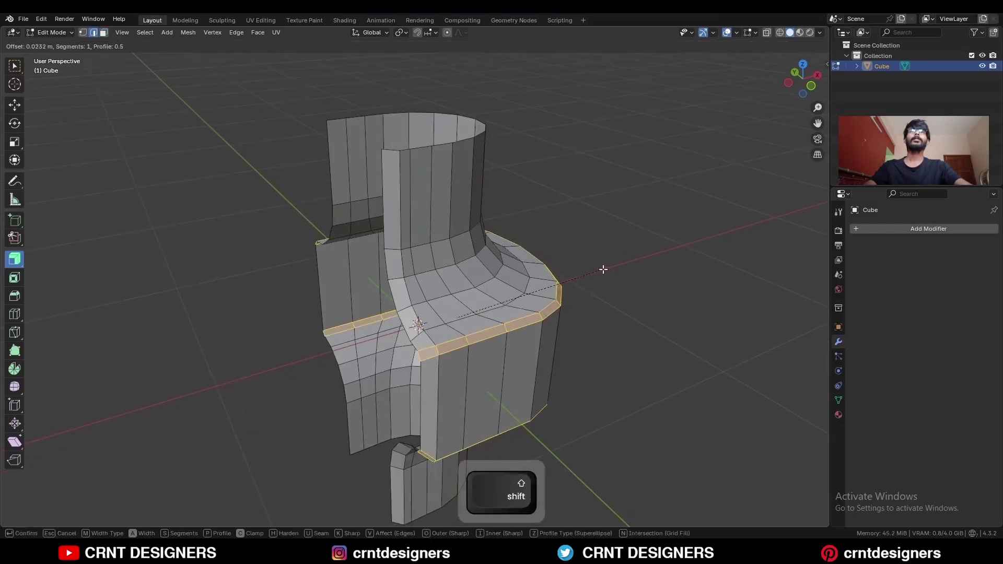
click(604, 269)
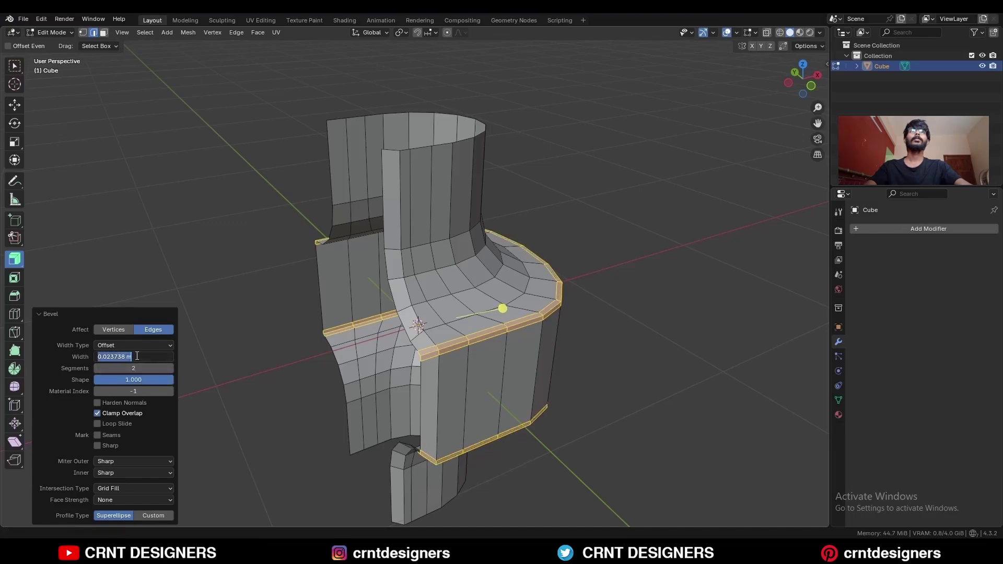
text(2)
click(562, 232)
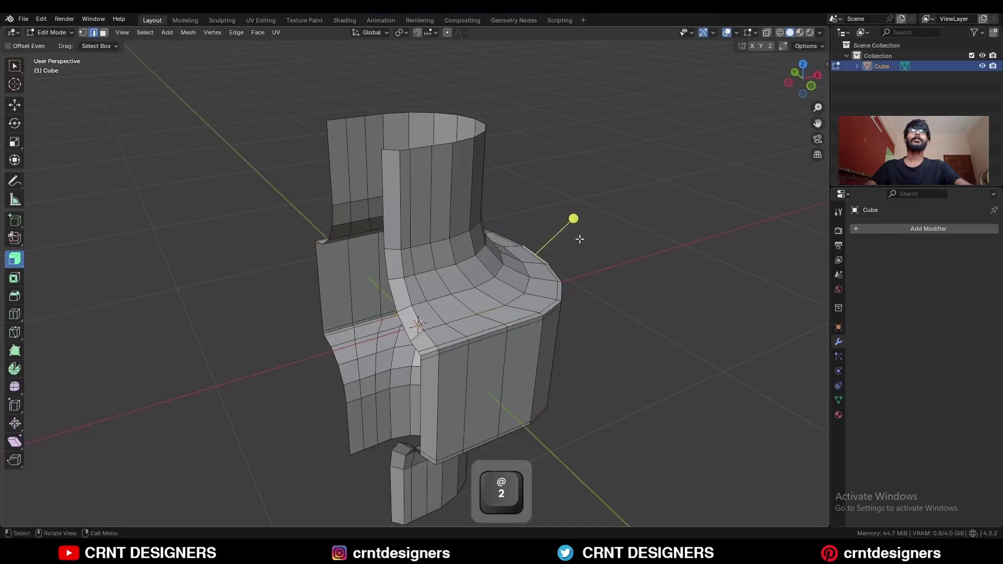
Add two evenly spaced horizontal loop cuts around the central band, and evenly spaced horizontal cuts around the upper neck.
middle_drag(577, 383, 505, 371)
key(ctrl+r)
click(503, 370)
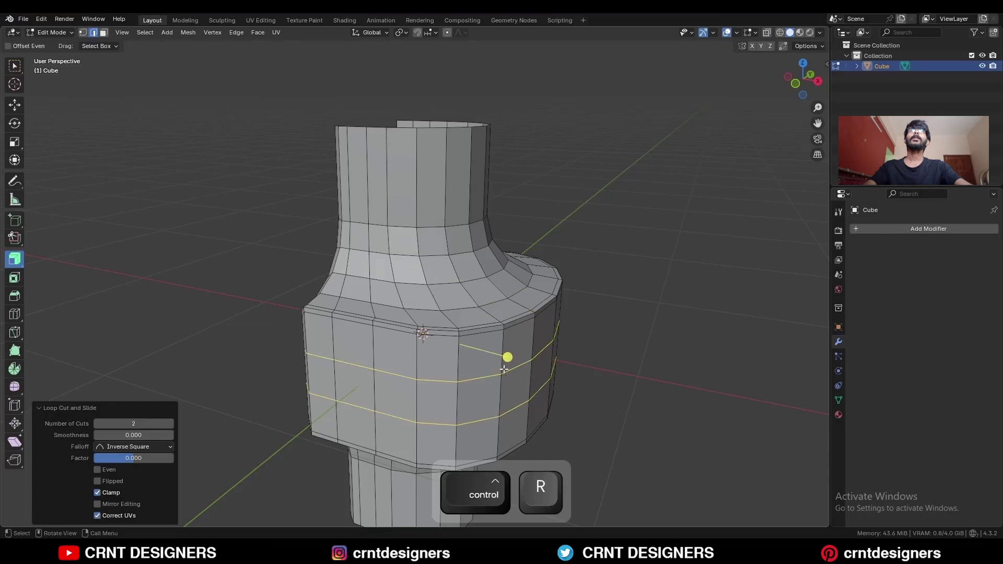
key(ctrl+r)
click(456, 176)
click(456, 176)
Symmetrize the whole mesh in the +Z to -Z direction to copy the upper half onto the lower half.
middle_drag(594, 148, 610, 275)
key(a)
click(188, 32)
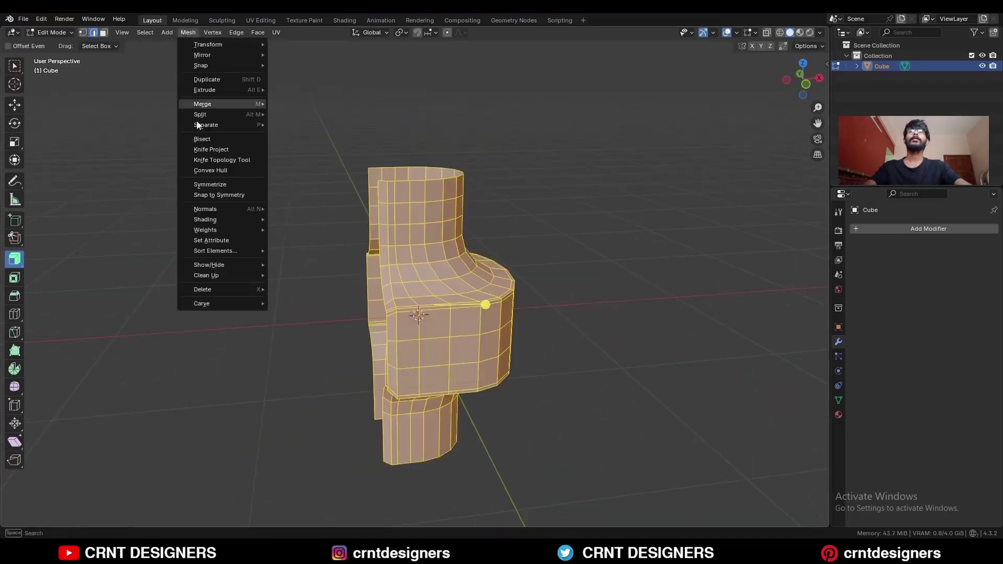
click(217, 184)
Select the boundary edge loops of the open back and snap the 3D cursor to the selection.
middle_drag(314, 218, 348, 250)
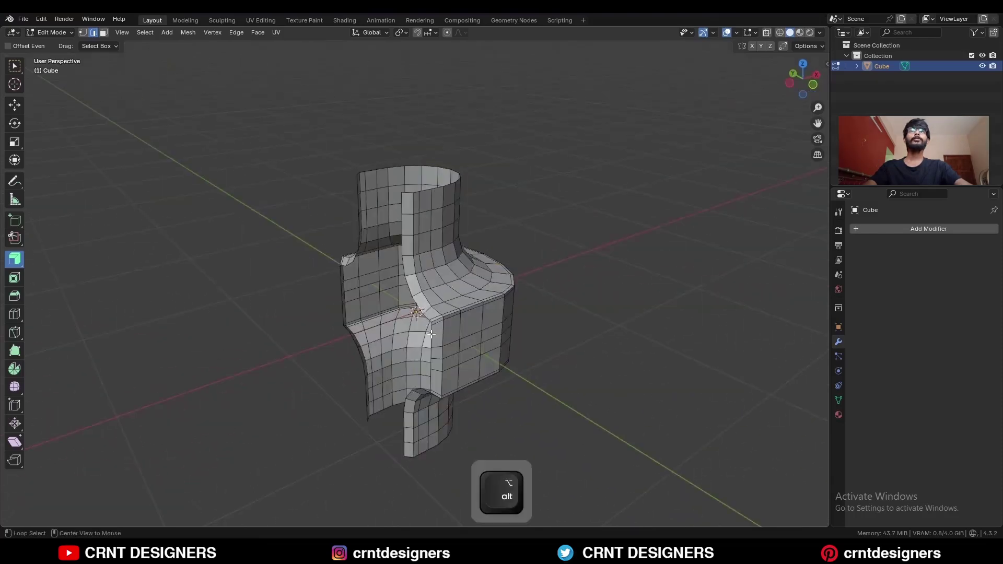
alt+click(431, 337)
key(ctrl+z)
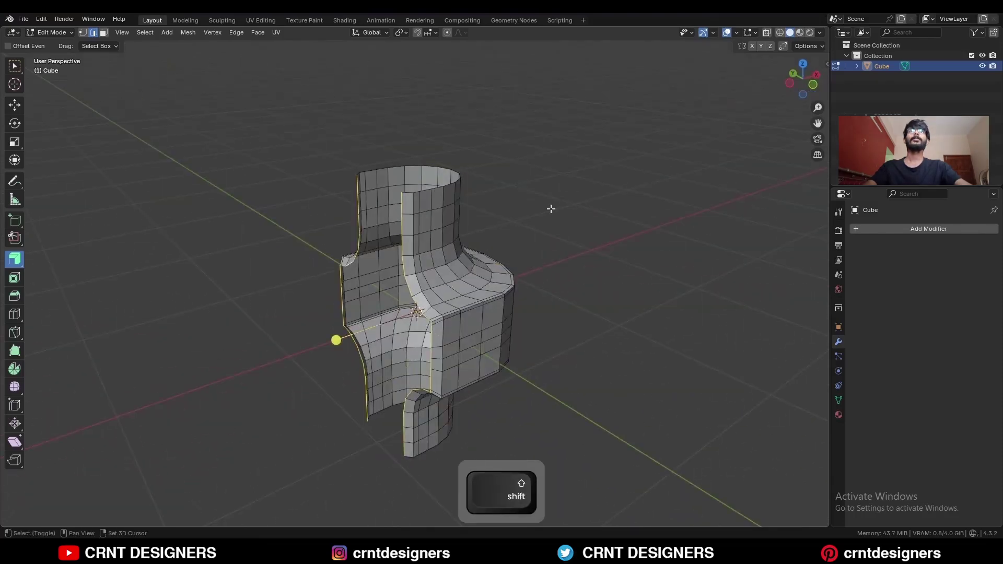
key(shift+s)
click(558, 243)
Set the object's origin to the 3D cursor in Object Mode.
key(Tab)
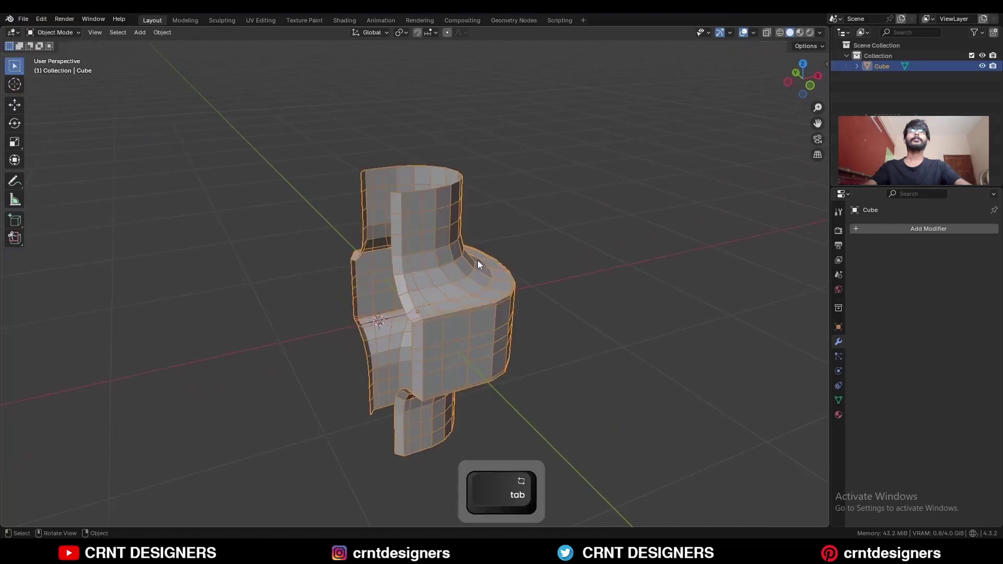
right_click(477, 261)
mouse_move(470, 307)
click(563, 327)
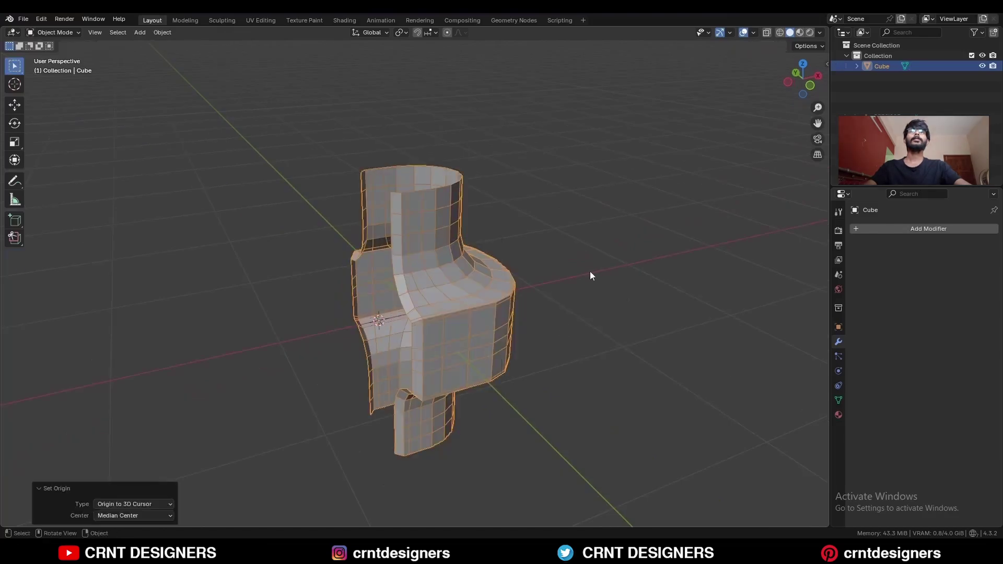
Bevel the vertical corner loops beside both narrow back strips with width 0.015 m, 2 segments and shape 1.000.
click(591, 271)
scroll(448, 271, up, 3)
key(Tab)
alt+click(430, 388)
middle_drag(430, 381, 601, 342)
alt+shift+click(427, 316)
middle_drag(427, 316, 587, 249)
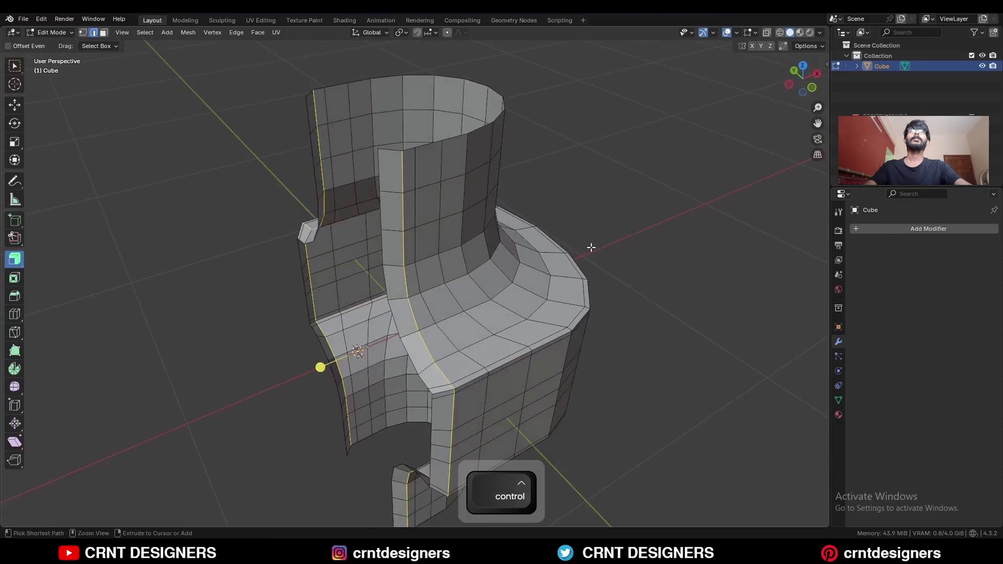
key(ctrl+b)
click(596, 248)
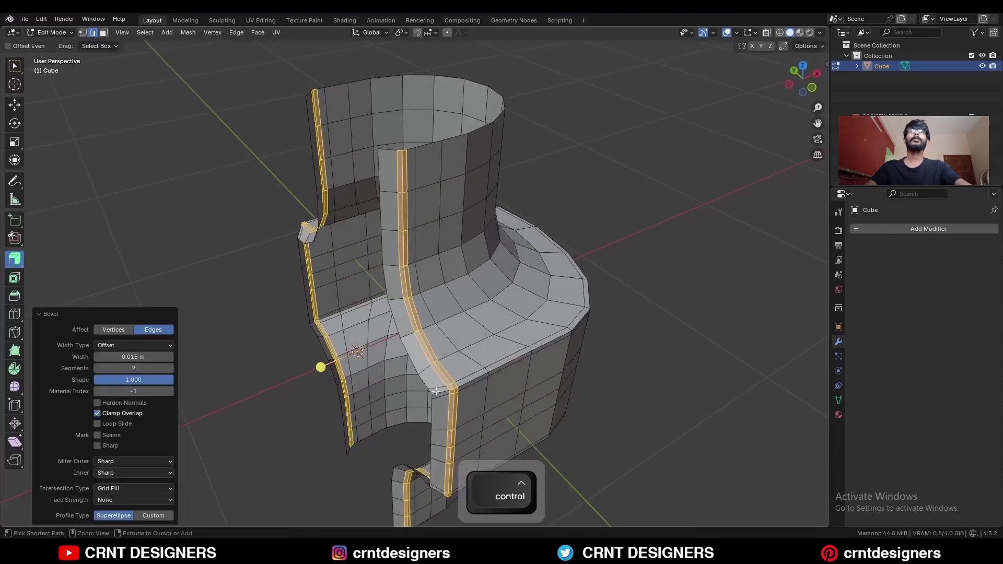
Add a lengthwise loop cut along the narrow angled strip at the open back edge.
key(ctrl+r)
click(438, 392)
click(433, 392)
click(633, 311)
Symmetrize the whole mesh in the +X to -X direction to create the missing half of the column.
middle_drag(598, 338, 429, 238)
scroll(538, 287, down, 3)
key(a)
click(189, 32)
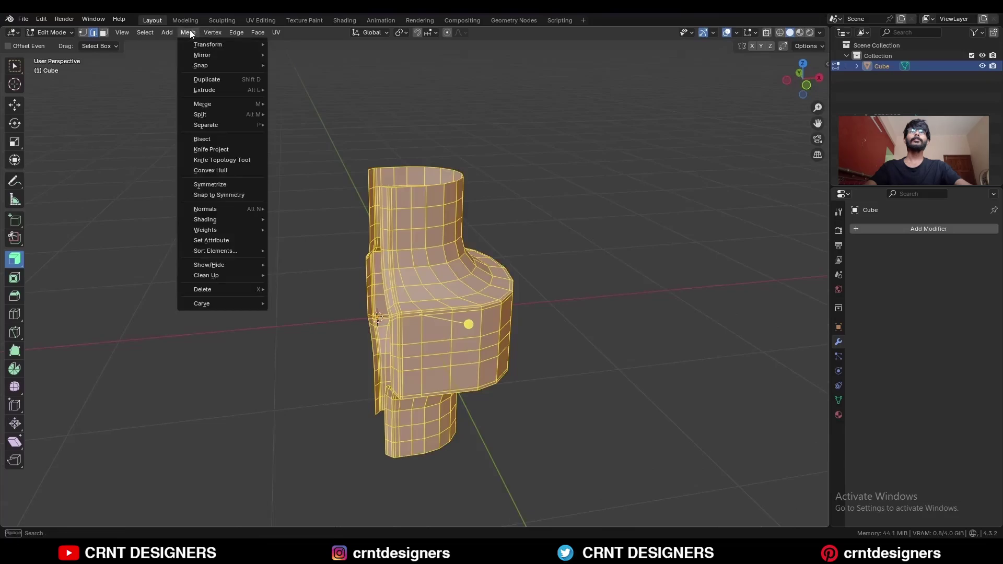
click(199, 185)
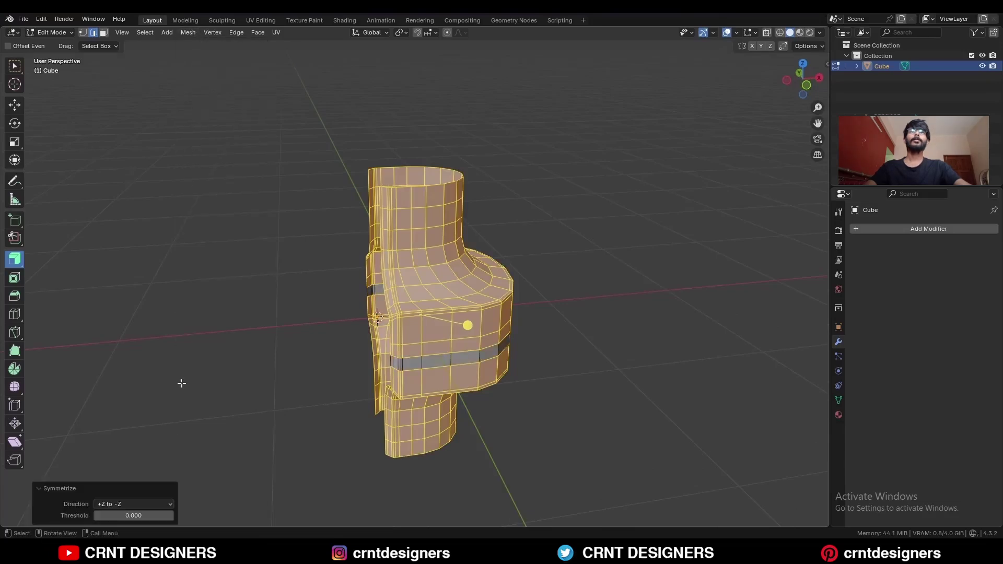
click(142, 504)
click(128, 447)
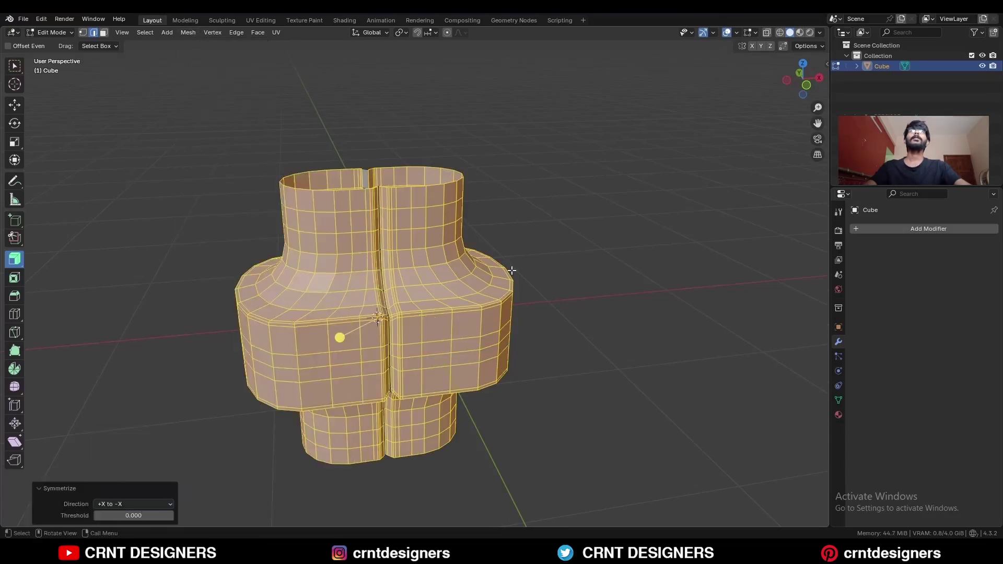
Fill the open top rim of the upper neck with a single face.
middle_drag(518, 204, 500, 229)
key(Tab)
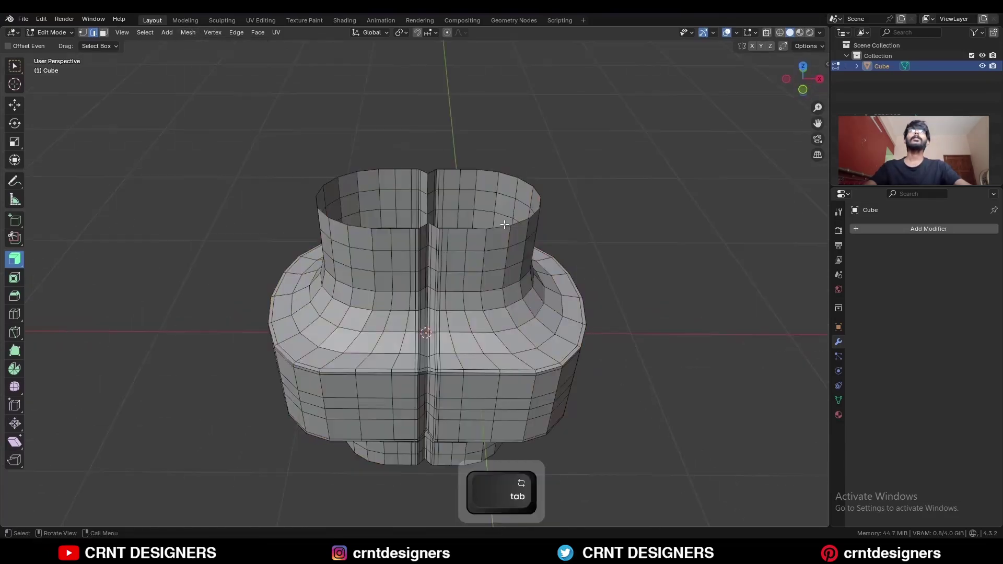
key(2)
alt+click(428, 227)
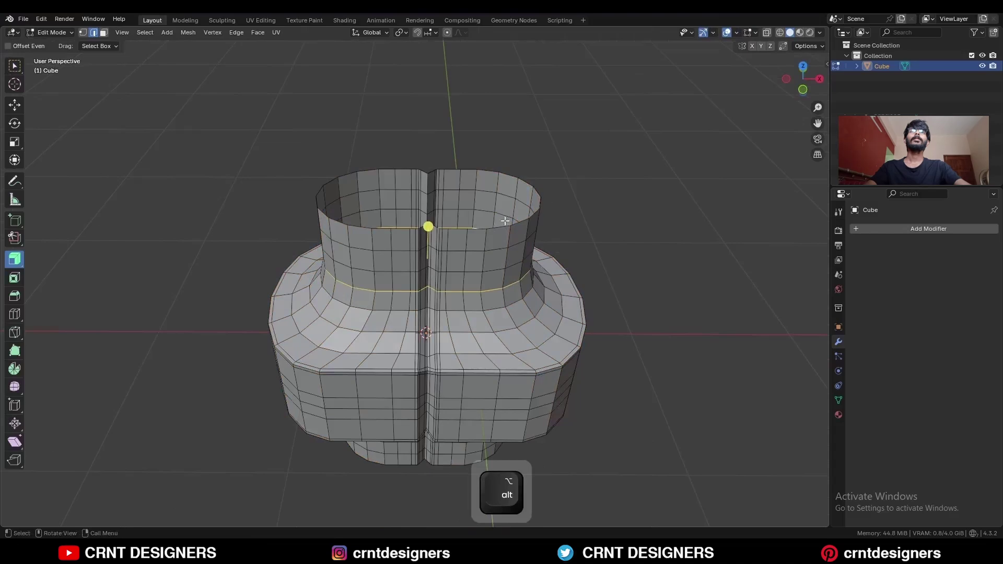
shift+middle_drag(563, 190, 549, 246)
scroll(565, 241, up, 2)
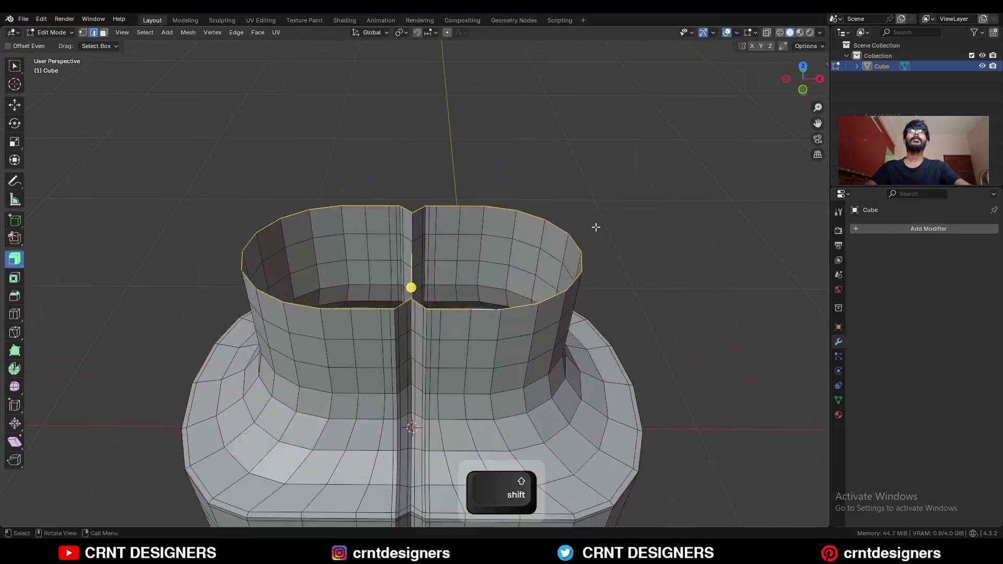
key(f)
Inset the top cap face twice, by about 0.012 m and about 0.019 m.
middle_drag(600, 220, 605, 230)
shift+middle_drag(604, 230, 612, 240)
scroll(664, 231, up, 2)
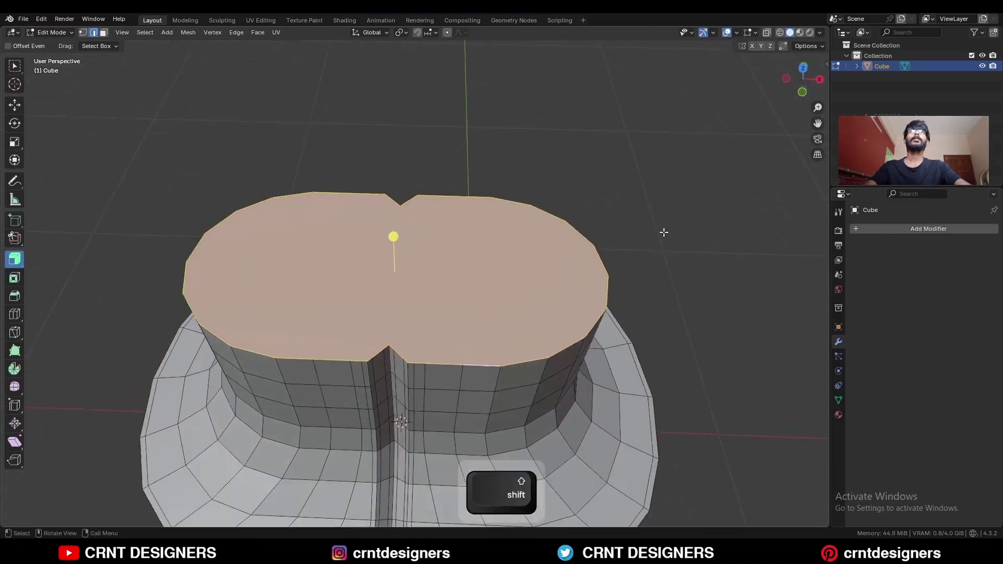
key(i)
click(654, 228)
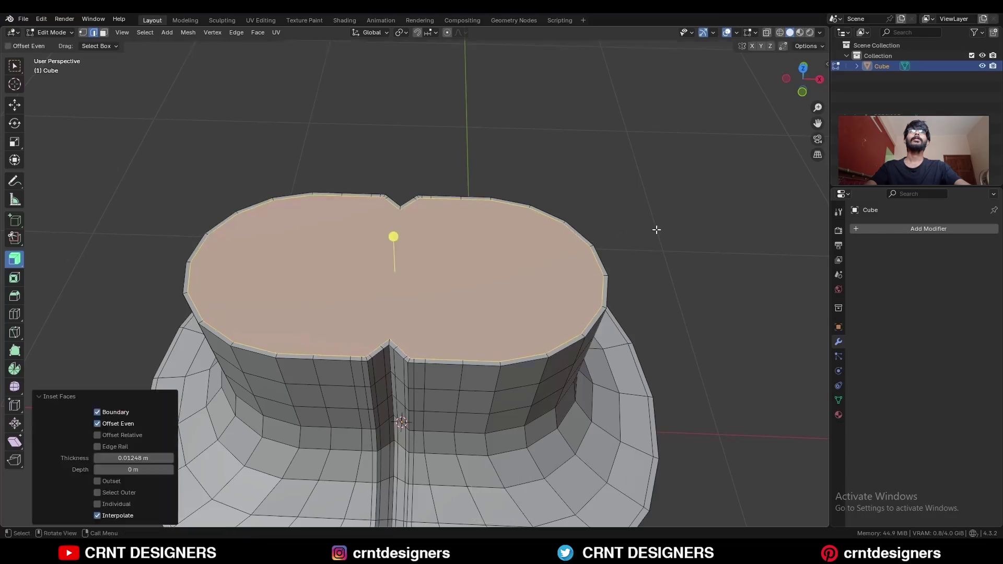
key(i)
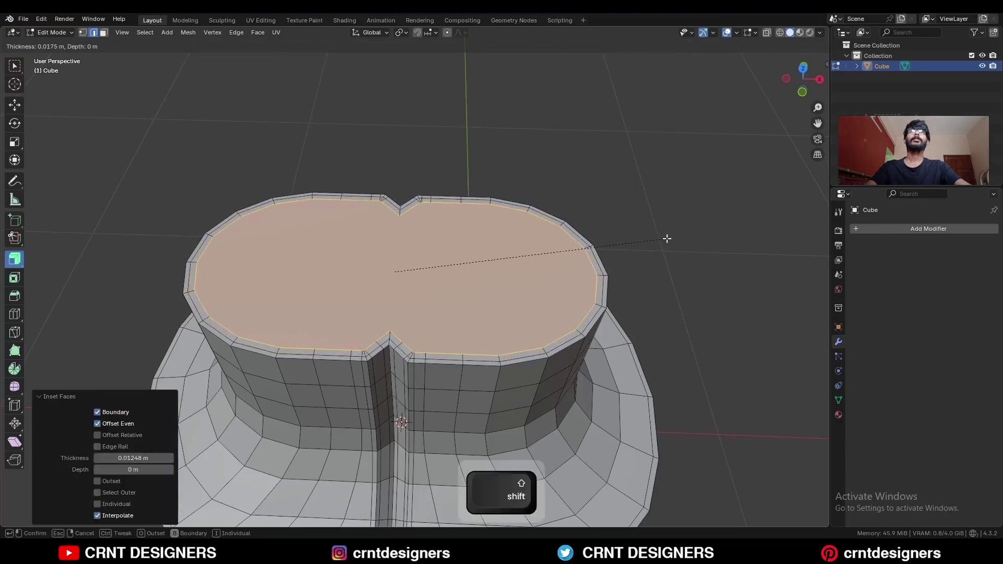
click(665, 235)
Add a loop cut around the upper neck, slid close beneath its top rim.
middle_drag(665, 235, 560, 253)
key(ctrl+r)
click(524, 256)
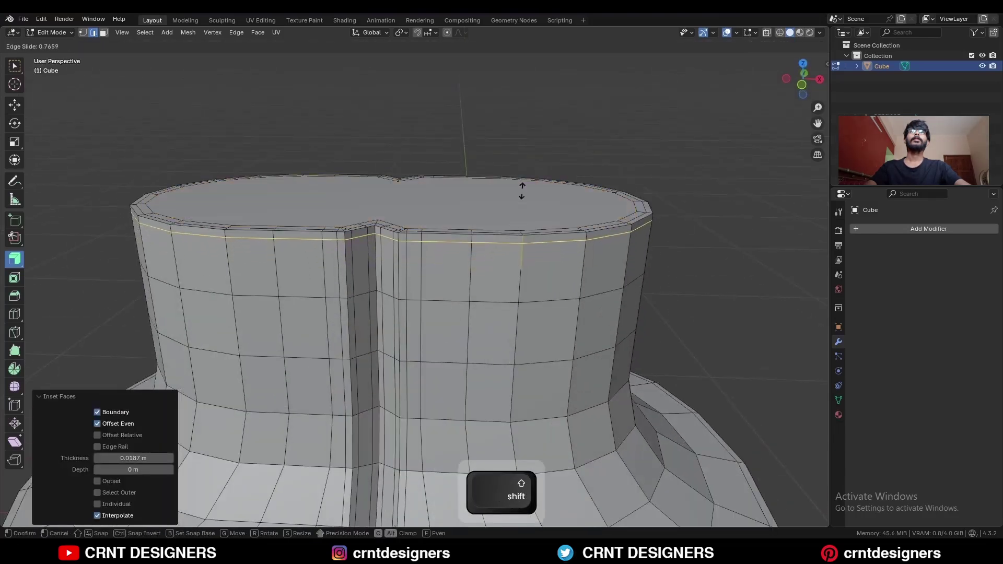
shift+click(524, 190)
click(638, 142)
Merge the two close inset vertices at the front groove's +X corner at their centre and dissolve the short edge beside them.
drag(791, 79, 791, 137)
click(803, 71)
key(1)
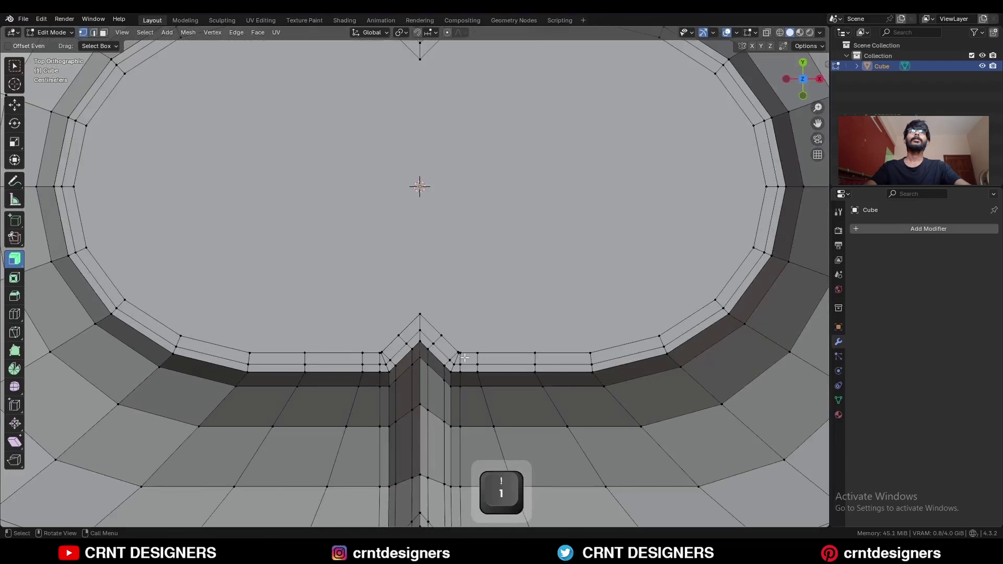
scroll(475, 323, up, 3)
key(m)
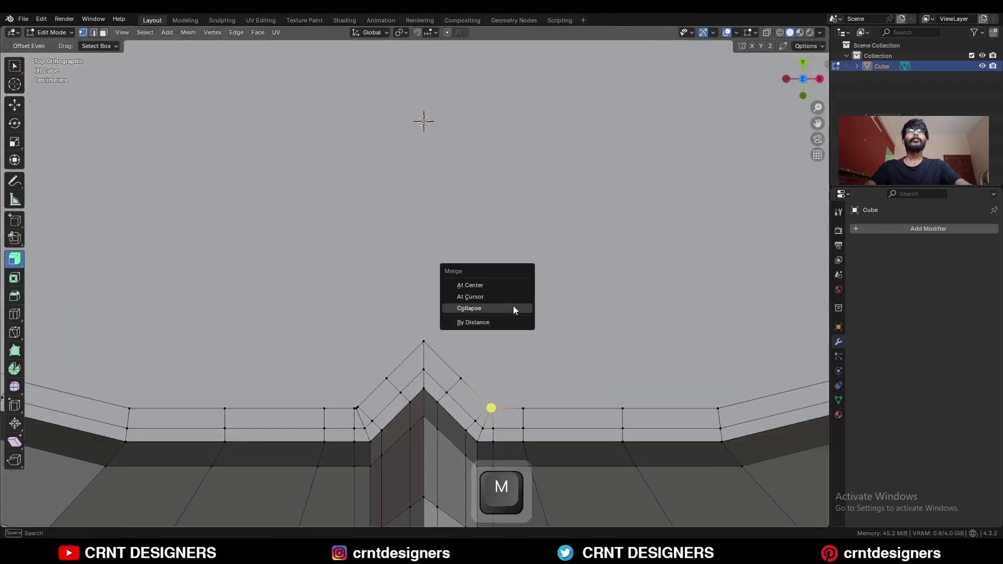
click(508, 284)
key(2)
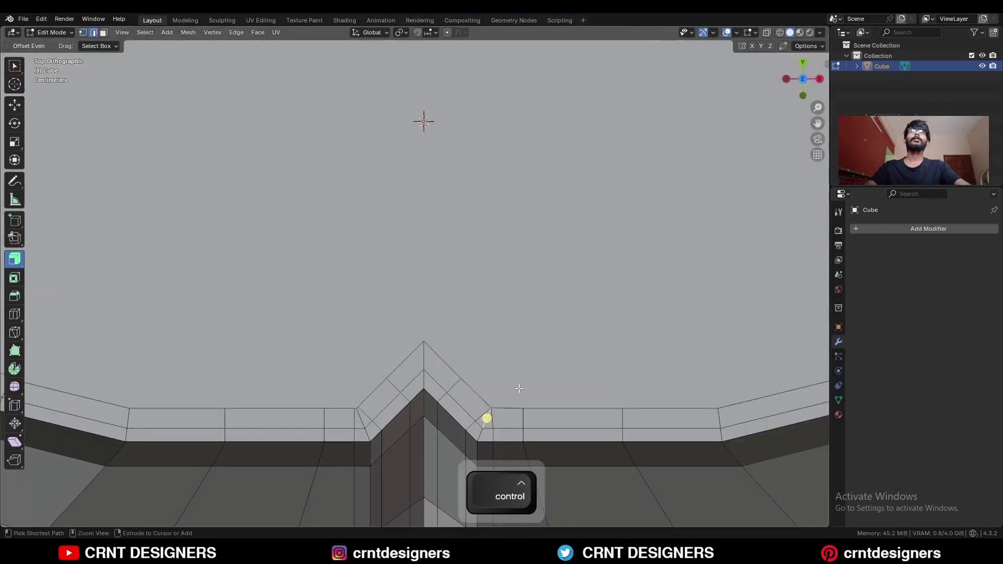
key(ctrl+x)
Cut the top cap with the Knife Topology Tool along its lengthwise centre line and crosswise twice on the +X half.
scroll(522, 363, down, 5)
shift+middle_drag(532, 263, 493, 315)
key(1)
click(14, 332)
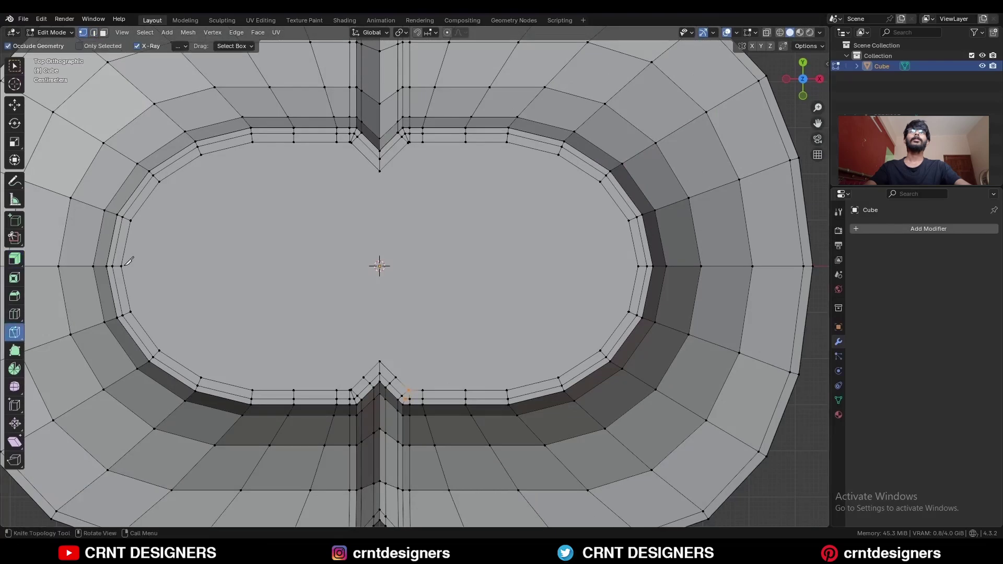
click(122, 266)
click(638, 266)
key(space)
click(465, 142)
click(466, 391)
key(space)
click(507, 390)
click(507, 142)
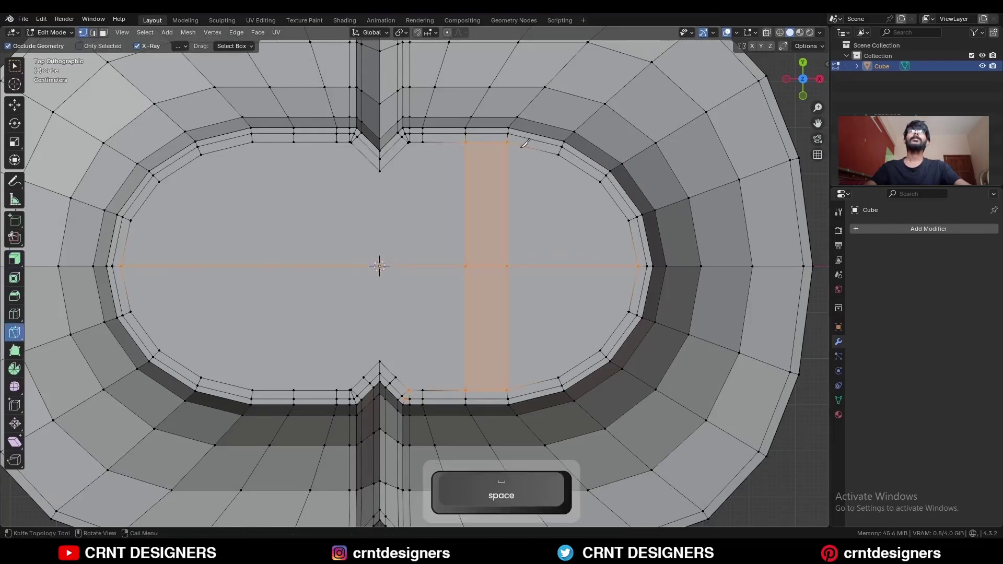
Cut the cap lengthwise just in front of centre, crosswise near its +X end, and between the two groove tips.
click(131, 312)
key(x)
click(630, 312)
key(space)
click(558, 378)
click(558, 154)
key(space)
shift+middle_drag(378, 170, 429, 189)
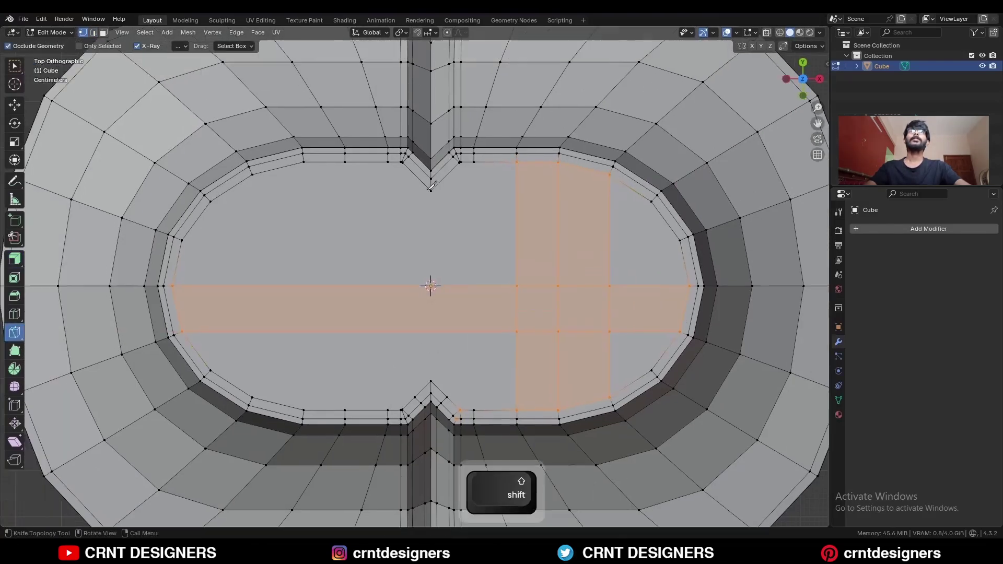
click(431, 190)
click(431, 381)
key(space)
Cut the cap lengthwise behind the centre line and add three closely spaced crosswise cuts beside the groove on the +X side.
scroll(448, 347, down, 3)
key(a)
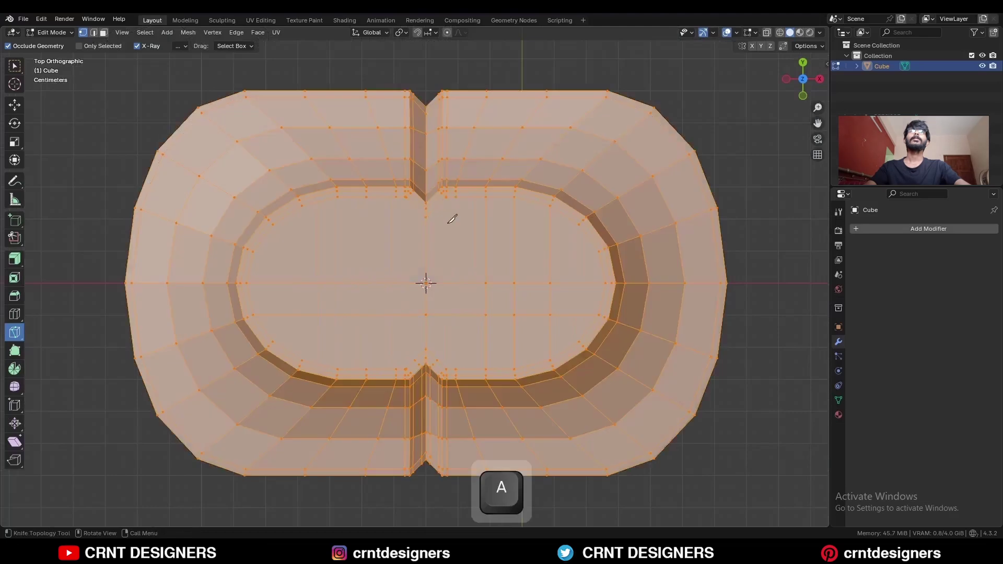
click(211, 32)
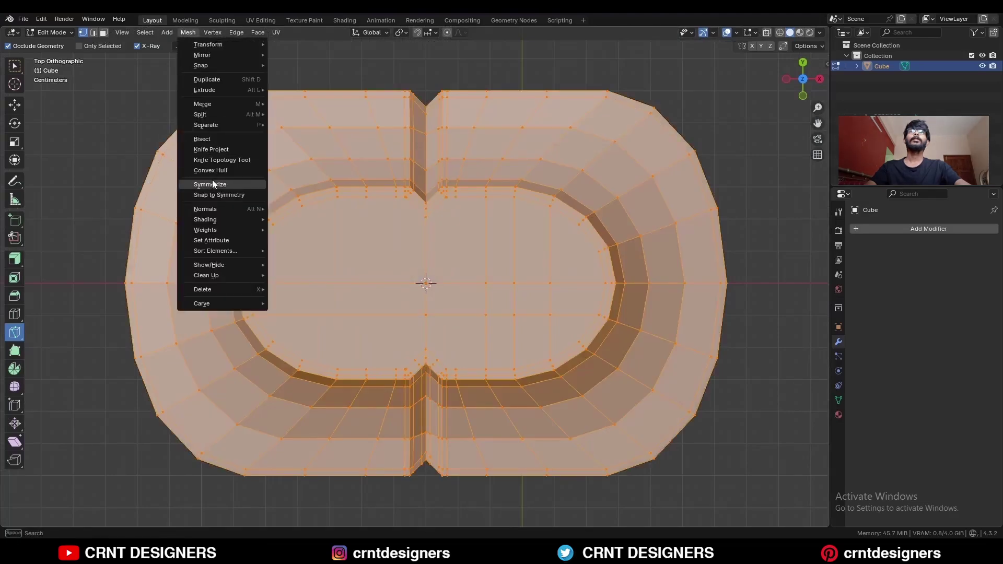
click(212, 161)
key(k)
click(447, 370)
key(space)
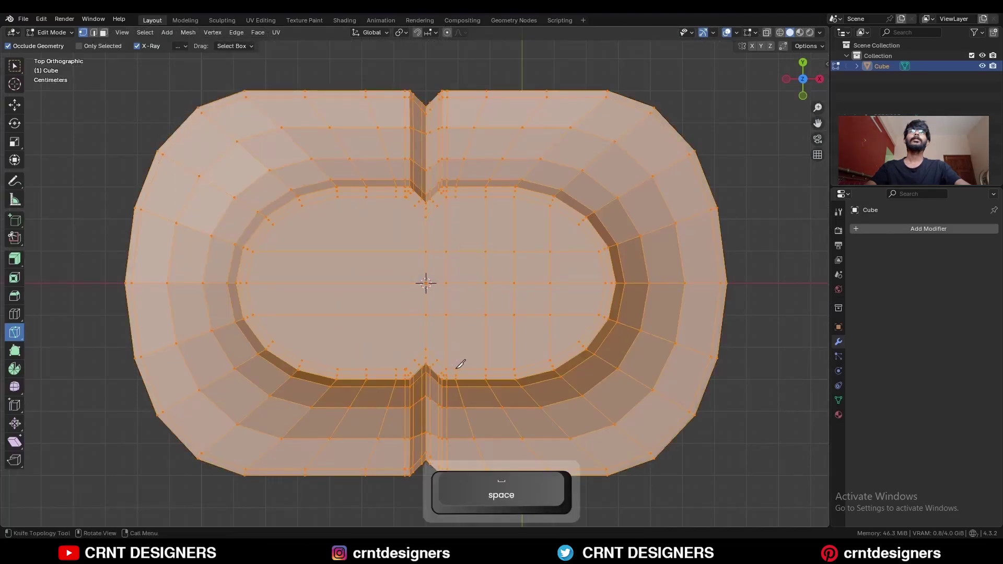
click(456, 369)
click(456, 197)
key(space)
click(438, 206)
click(437, 353)
key(space)
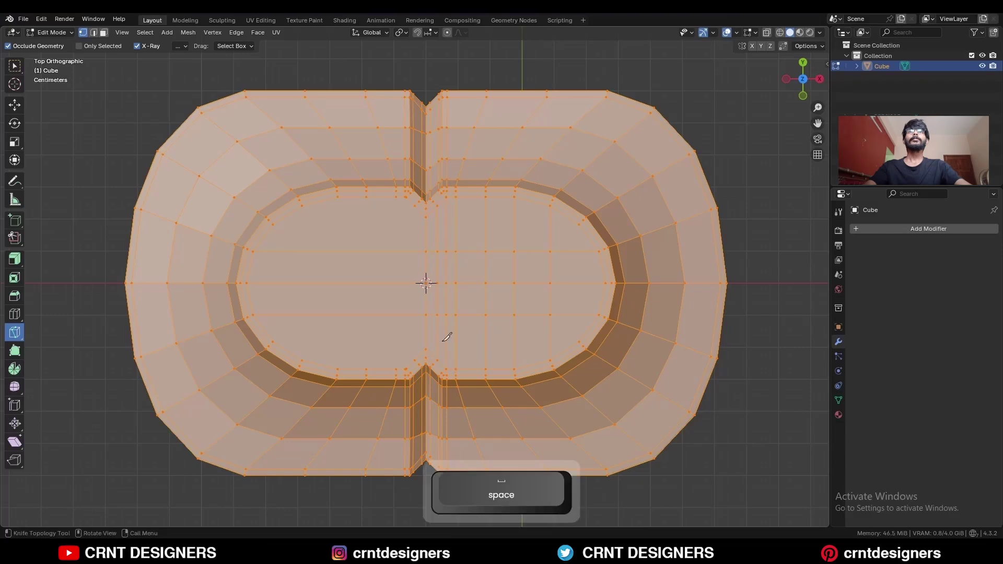
Symmetrize the whole mesh in the +X to -X direction to mirror the cap cuts.
key(a)
click(188, 32)
click(219, 186)
click(134, 504)
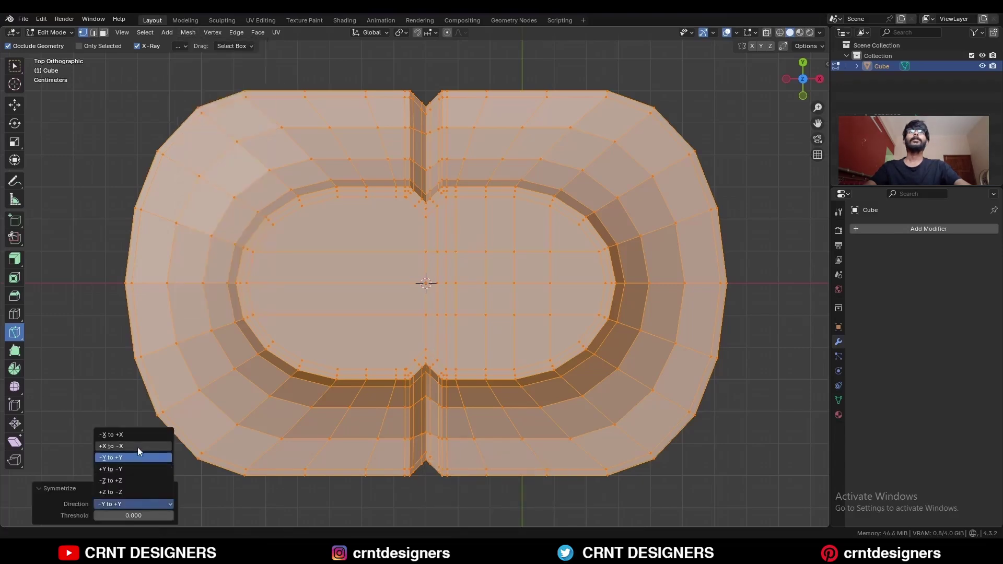
click(139, 447)
key(c)
click(685, 449)
Symmetrize the whole mesh in the +Z to -Z direction to give the lower neck the same capped end.
middle_drag(671, 392, 653, 314)
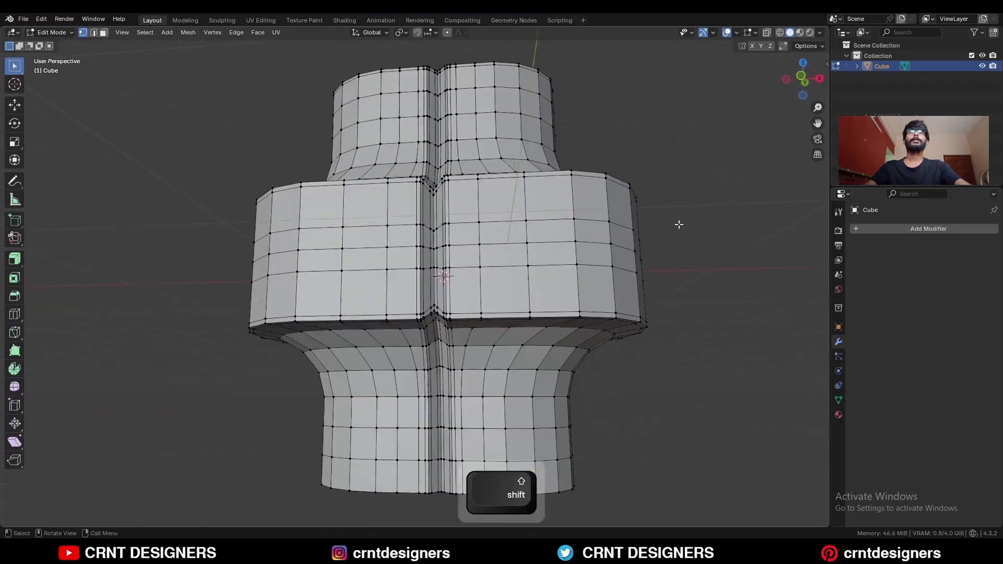
key(a)
click(188, 32)
click(226, 183)
click(122, 504)
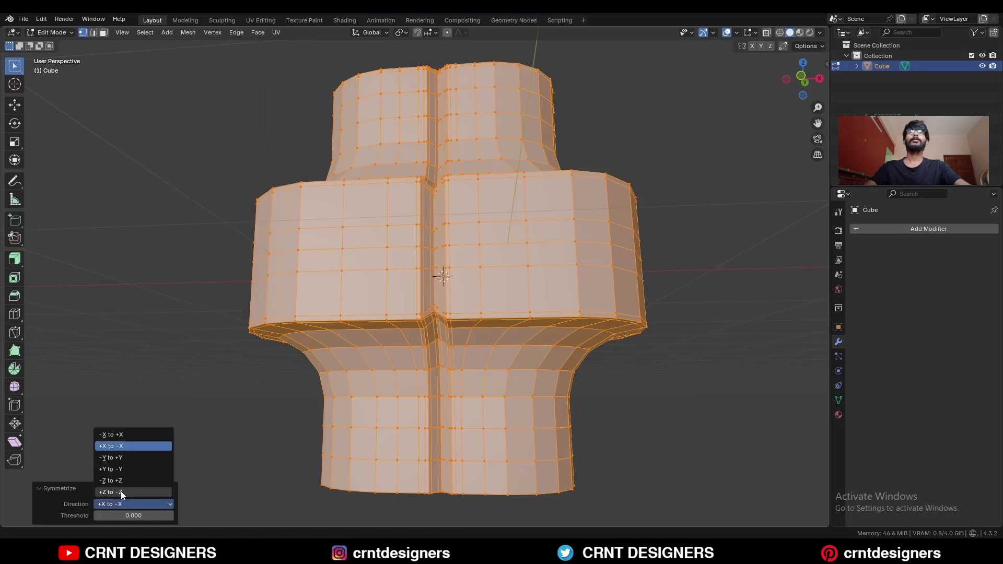
key(alt+a)
Return to Object Mode, add a level 2 Subdivision modifier to the column and shade it smooth.
middle_drag(629, 390, 534, 315)
key(Tab)
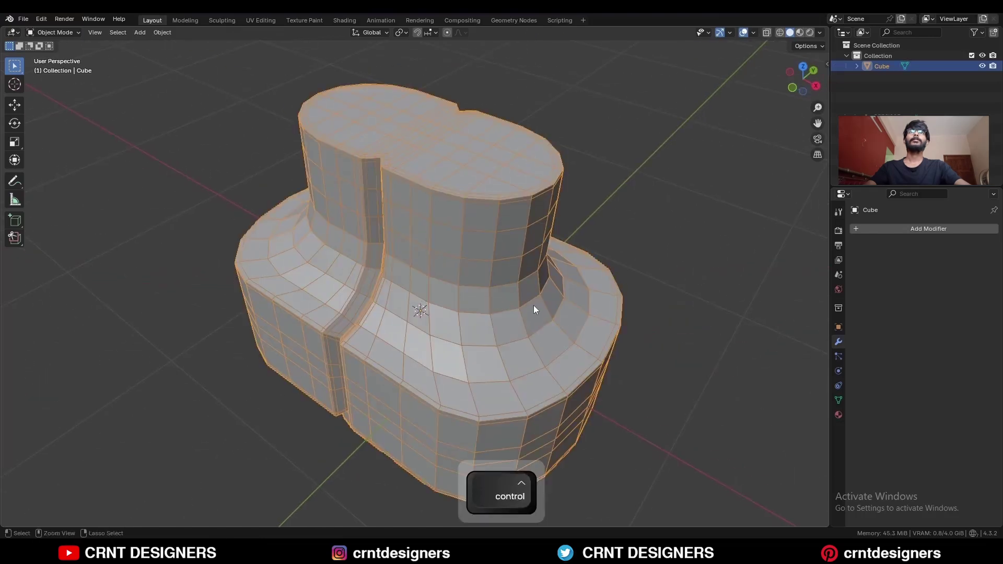
key(ctrl+2)
middle_drag(507, 281, 475, 224)
right_click(475, 224)
click(463, 180)
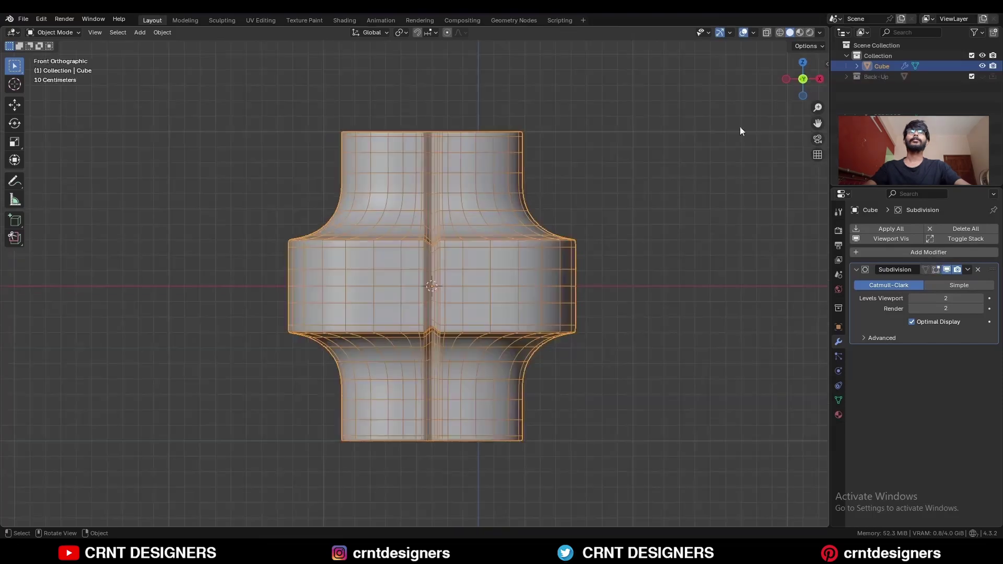
Inset the band's two middle face rows on the +X side of the groove twice, by about 0.028 m and 0.020 m.
key(Tab)
key(3)
scroll(665, 275, up, 3)
key(alt+z)
shift+middle_drag(666, 275, 609, 326)
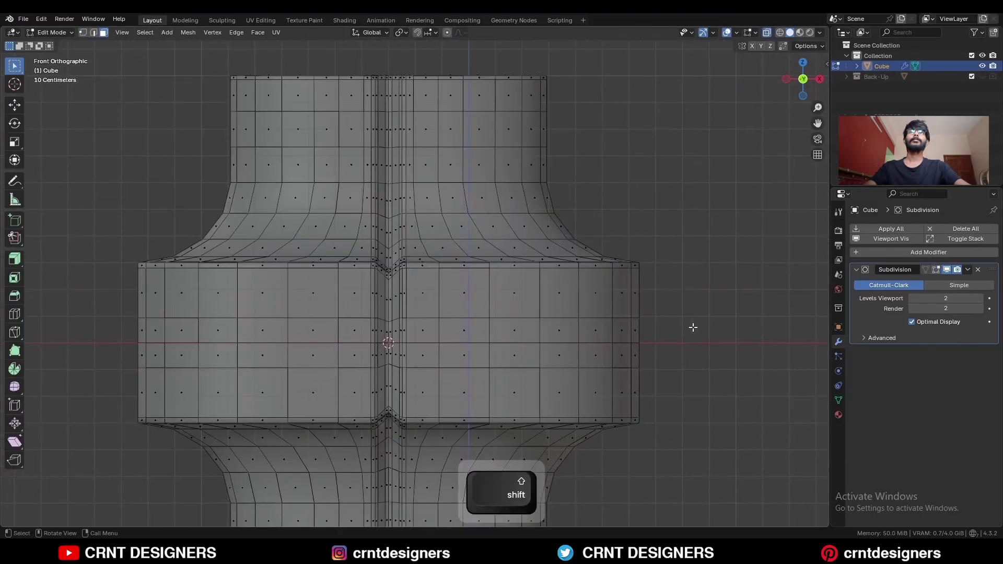
drag(695, 324, 411, 366)
key(alt+z)
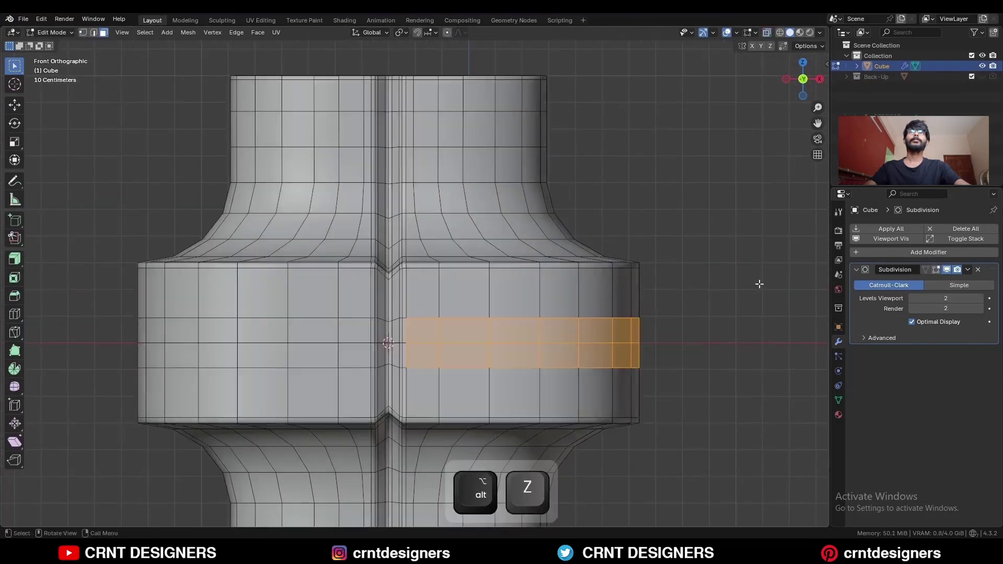
key(i)
click(758, 281)
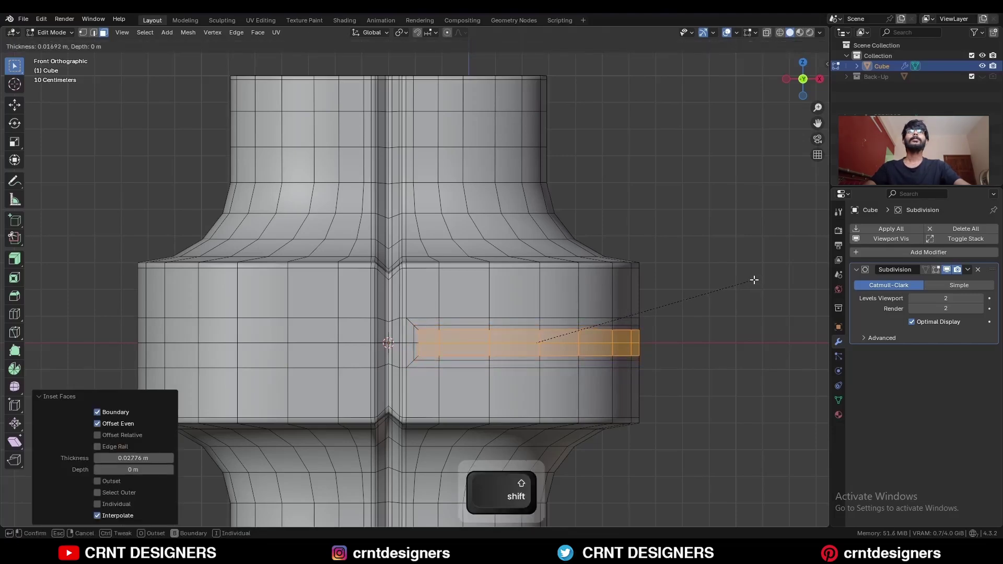
click(746, 282)
Shrink the selected faces inward by about 0.034 m to form a recess and inset its floor by about 0.016 m.
key(alt+s)
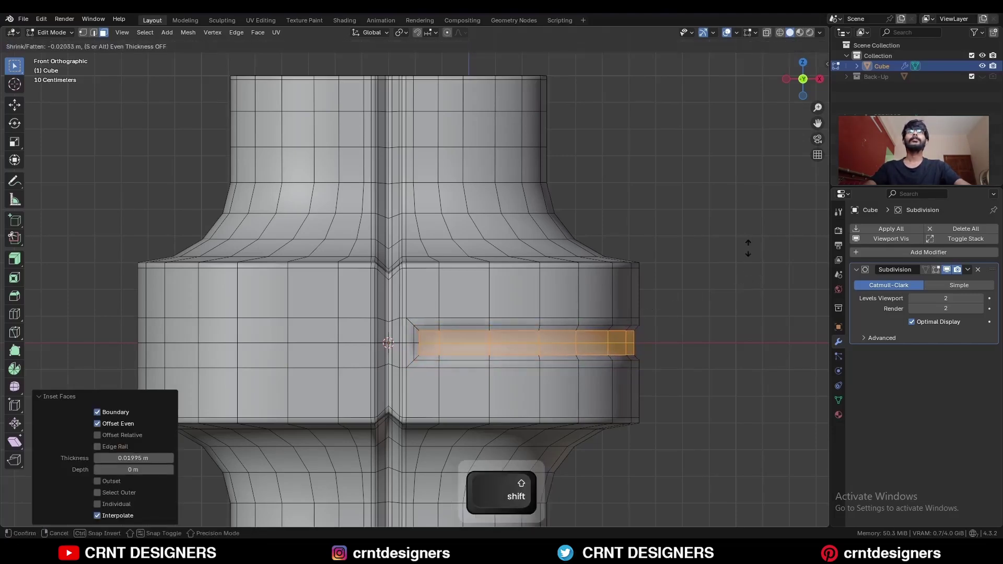
click(748, 266)
middle_drag(748, 267, 556, 325)
scroll(557, 324, up, 3)
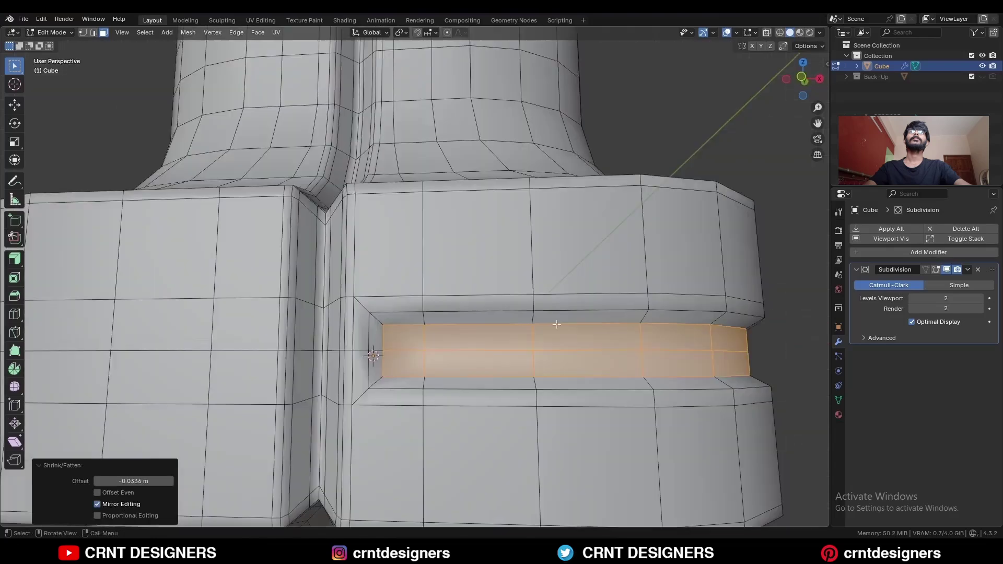
key(i)
click(732, 268)
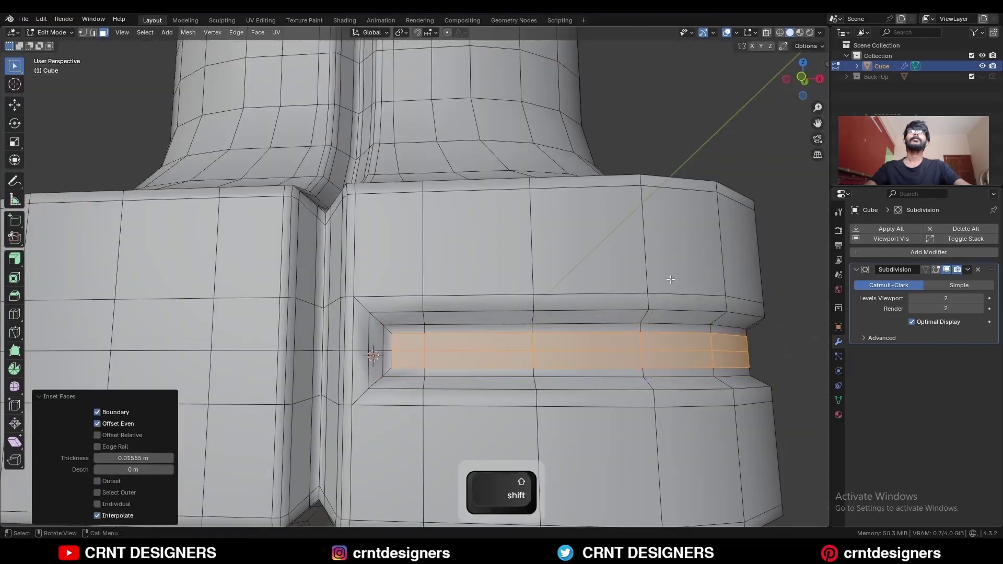
Bevel the edge loop around the recess floor to add supporting edges.
key(2)
alt+click(383, 334)
key(ctrl+b)
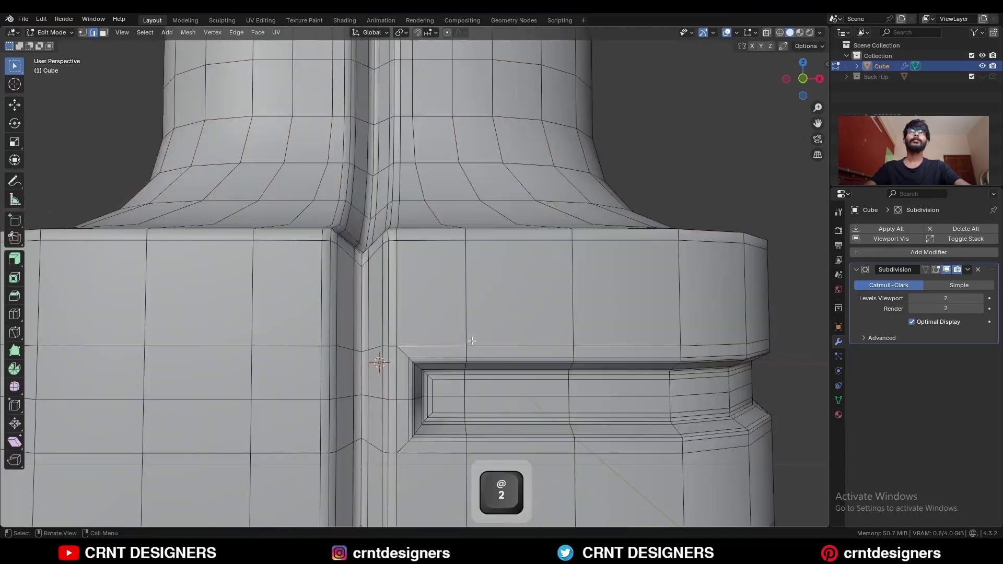
Select the vertical edge path crossing the recess near its inner end and move it about 0.032 m along X toward the groove.
ctrl+click(466, 366)
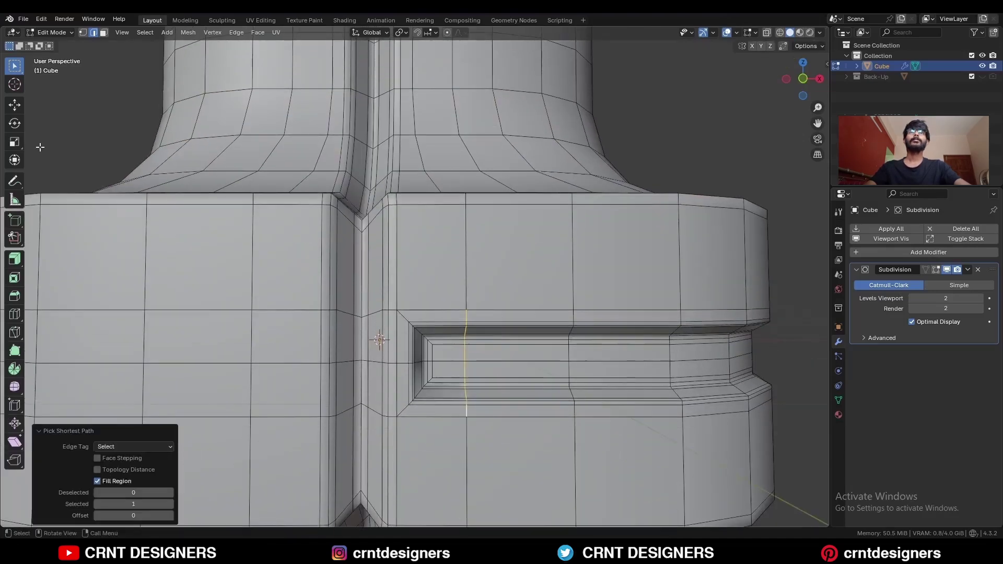
key(g)
key(x)
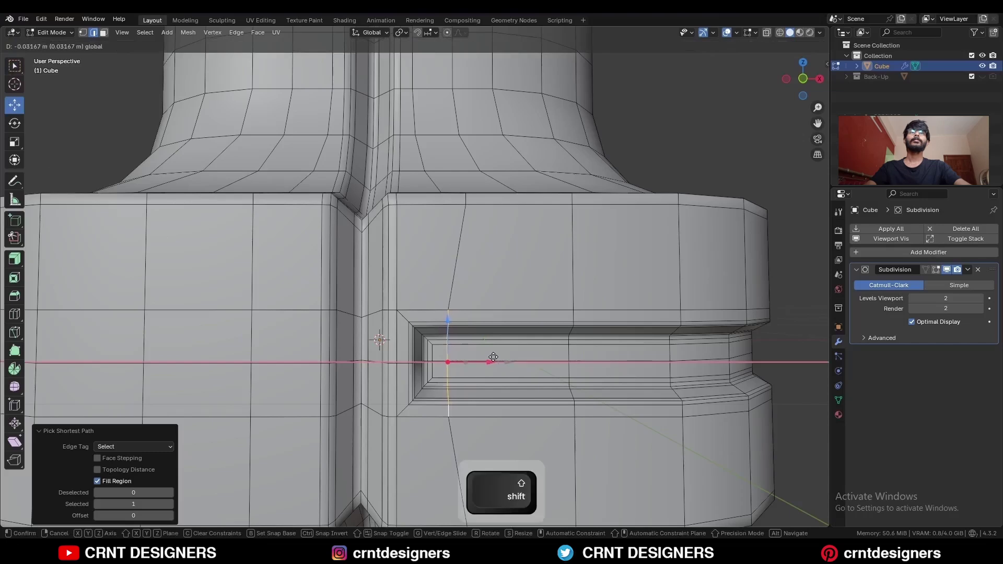
drag(493, 357, 494, 357)
click(511, 310)
Symmetrize the whole mesh from -Y to +Y and from +X to -X to repeat the recess around the band.
key(a)
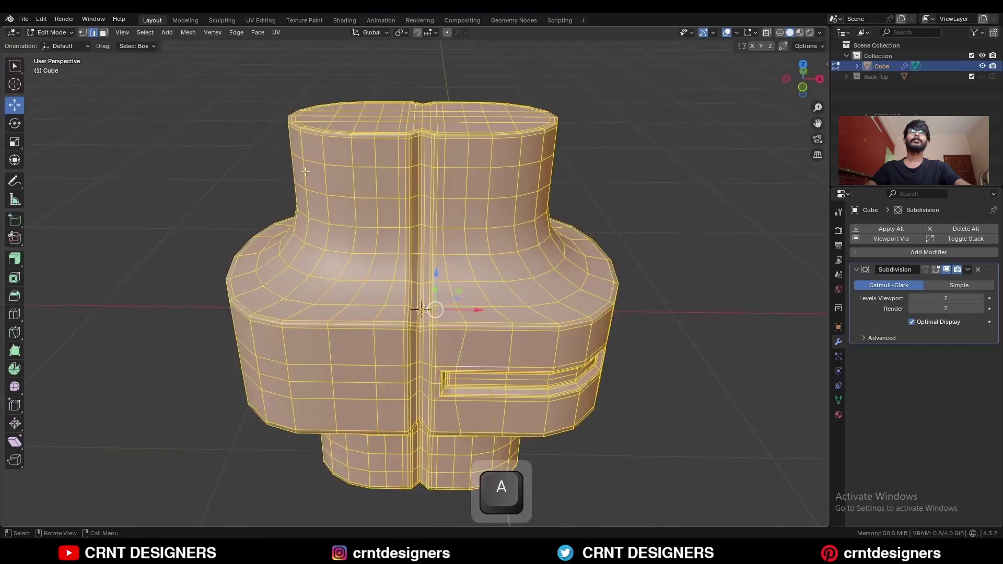
click(188, 32)
click(214, 181)
click(133, 504)
click(120, 458)
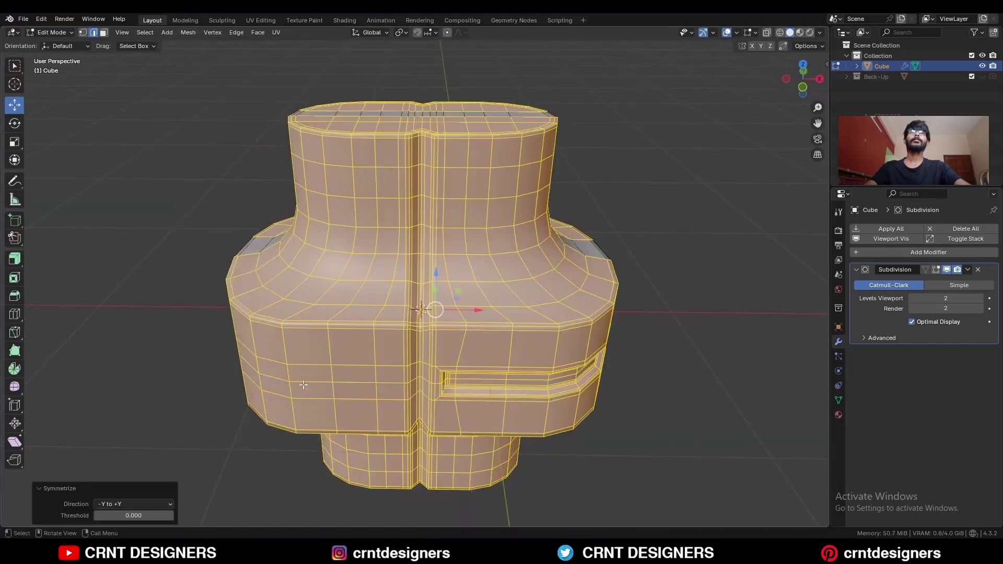
key(a)
click(189, 32)
click(226, 191)
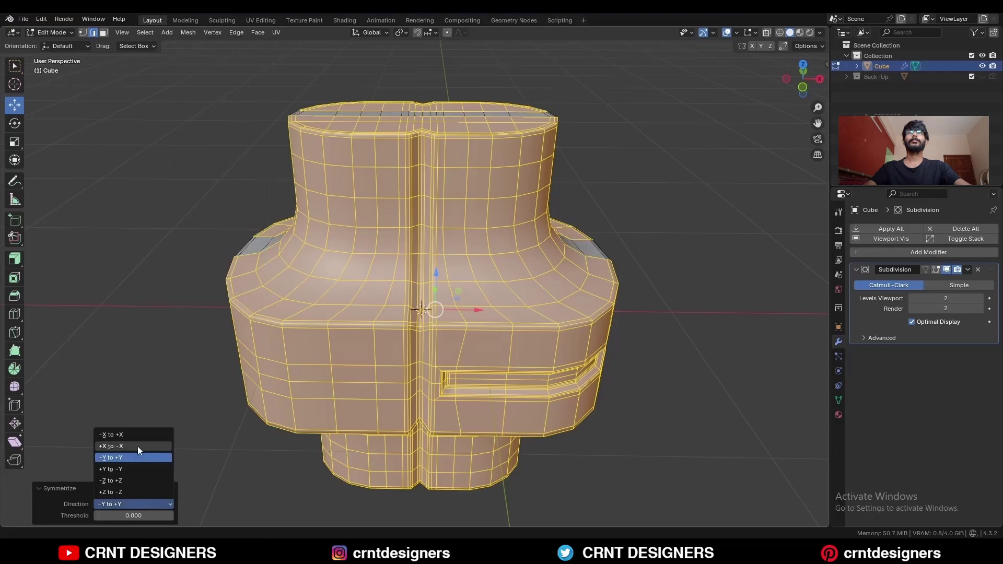
Examine the smoothed column and its band recesses in Object Mode with the viewport overlays hidden.
key(Tab)
middle_drag(665, 212, 585, 262)
key(shift+alt+z)
middle_drag(462, 289, 528, 295)
key(shift+alt+z)
scroll(542, 286, up, 5)
click(541, 287)
Add a centred horizontal loop cut around the band above the recesses and another around the band below them.
key(Tab)
key(ctrl+r)
click(478, 289)
right_click(477, 289)
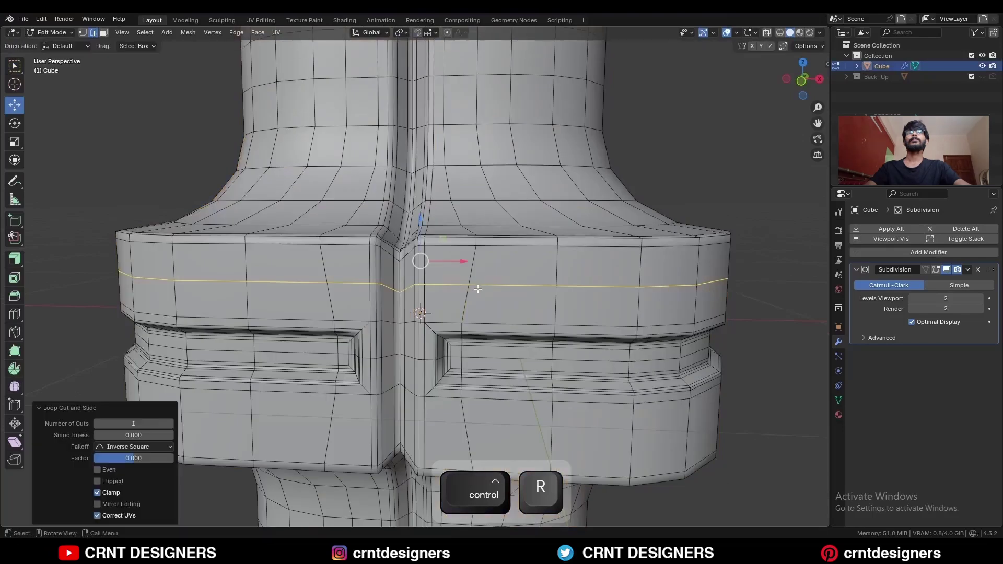
key(ctrl+r)
Select the four faces above the recess on the +X side of the front groove and inset them by about 0.043 m.
key(3)
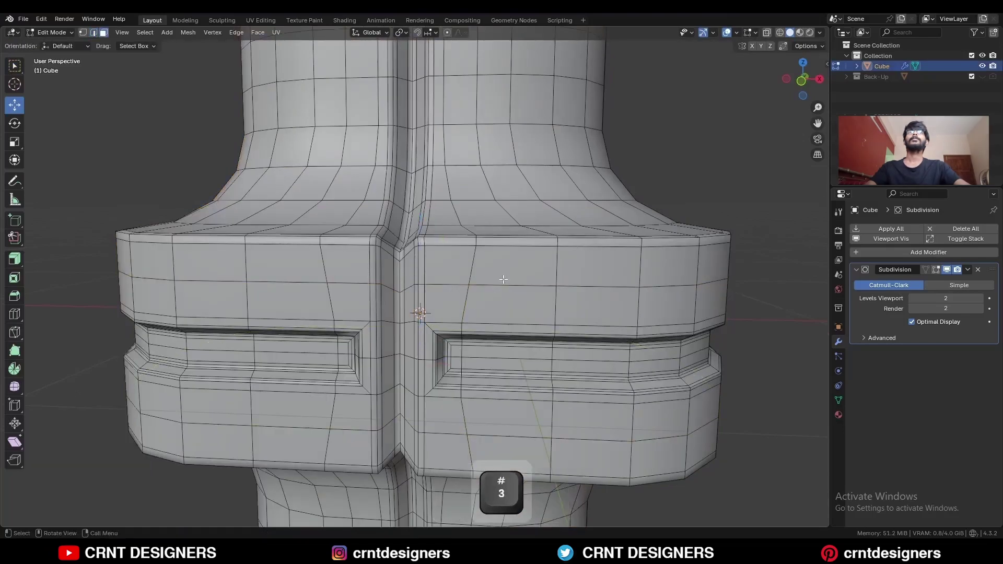
drag(508, 301, 475, 286)
shift+middle_drag(565, 261, 560, 282)
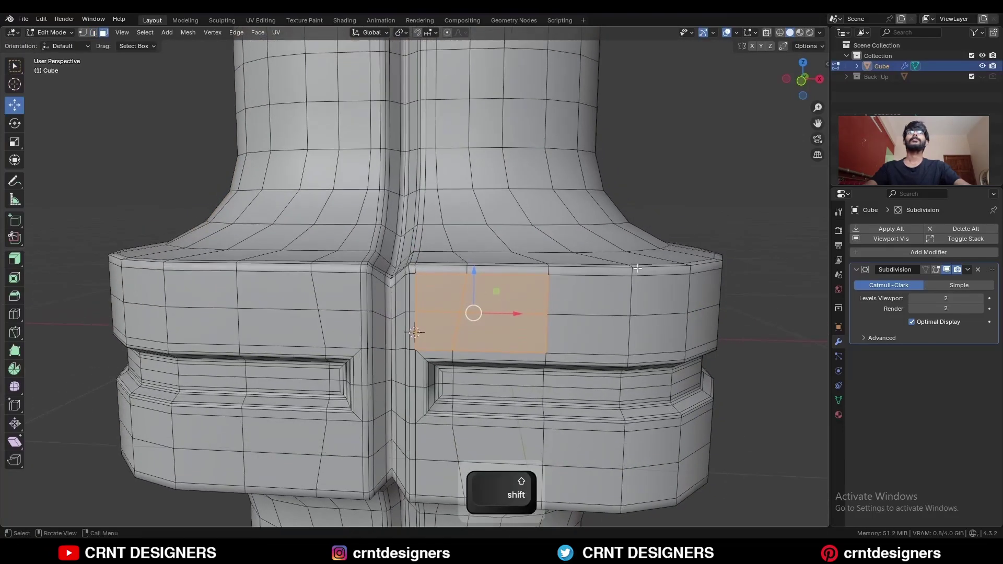
key(i)
click(620, 268)
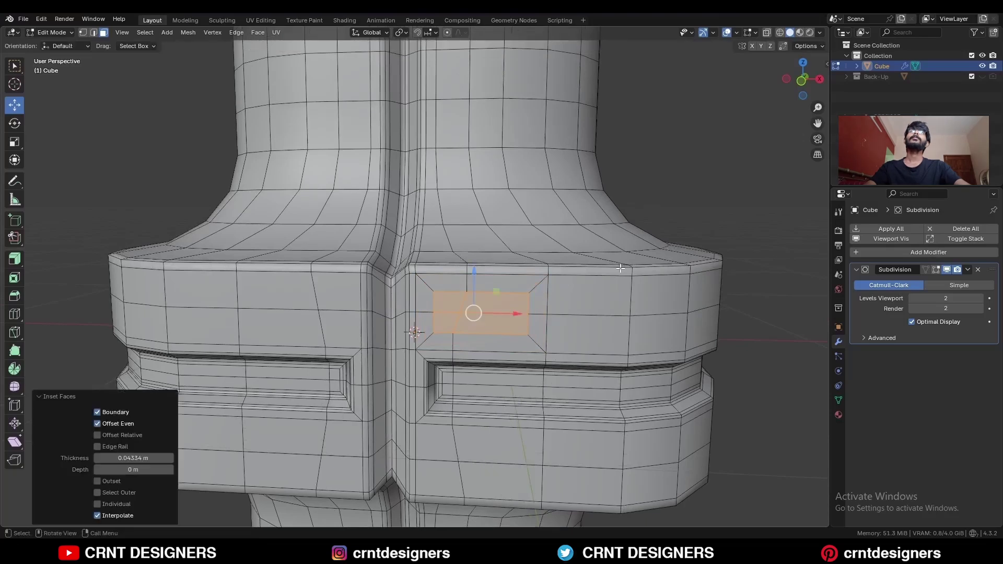
Shape the inset faces into a LoopTools circle, scale it to about 0.66 and rotate it about 35° in front view.
right_click(591, 252)
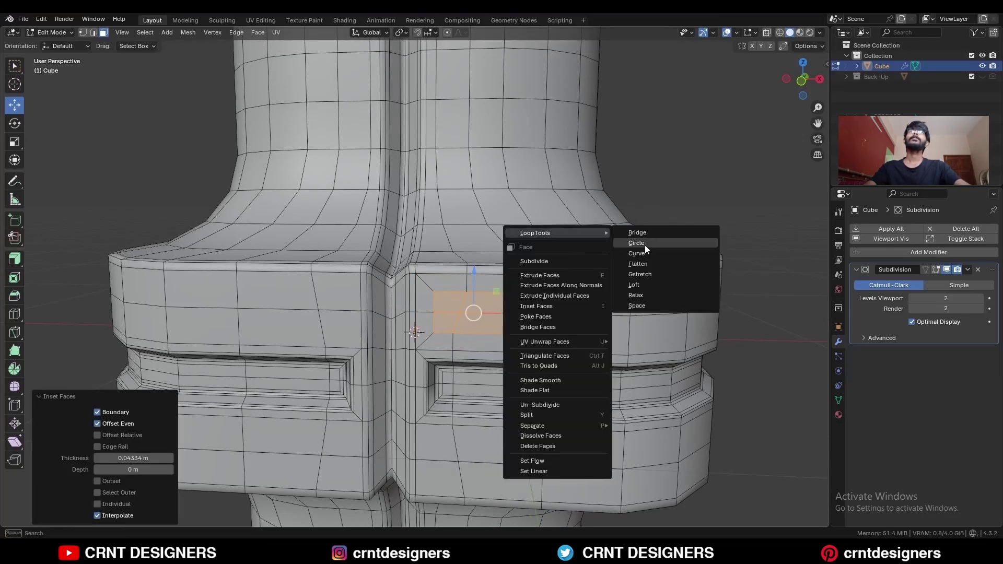
click(644, 246)
key(KP_1)
key(s)
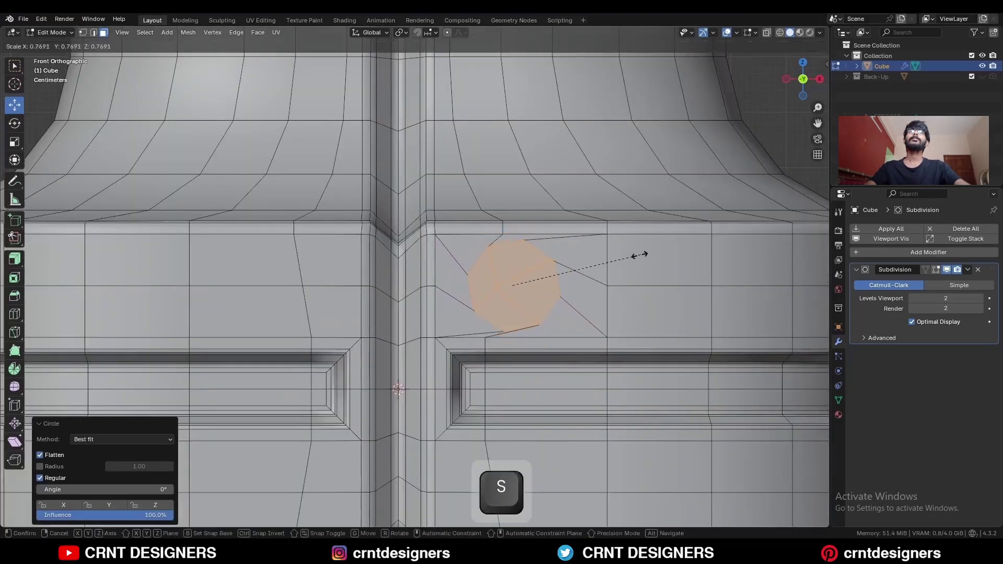
click(622, 259)
key(r)
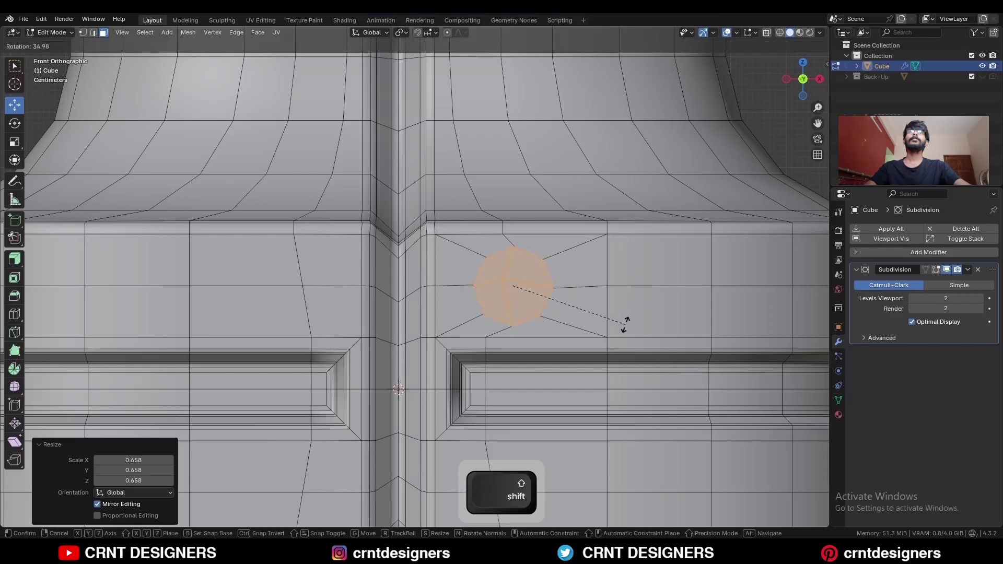
click(626, 324)
Dissolve the circle's inner edges into a single face, move it closer to the front groove and scale it to about 0.96.
key(ctrl+x)
key(ctrl+z)
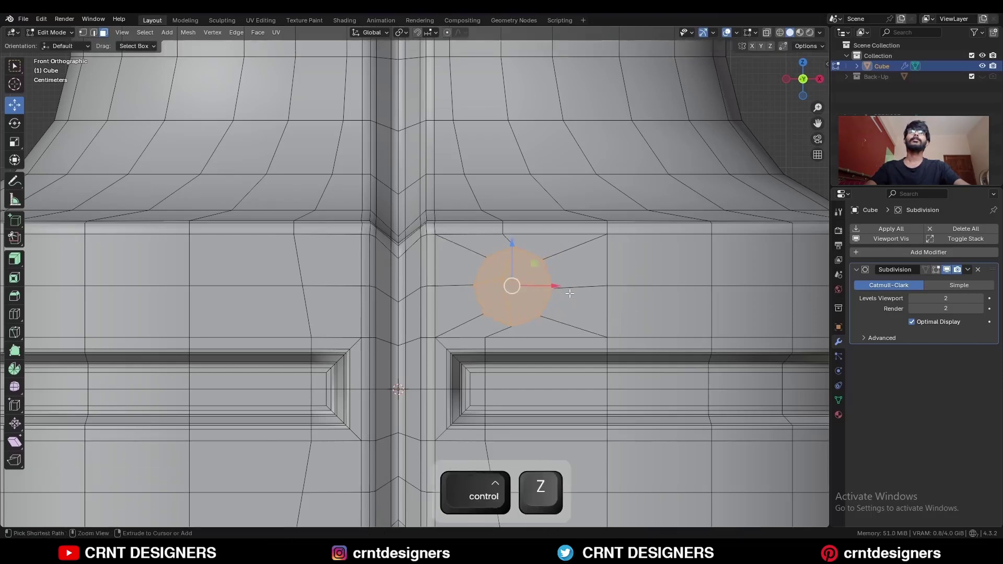
key(ctrl+x)
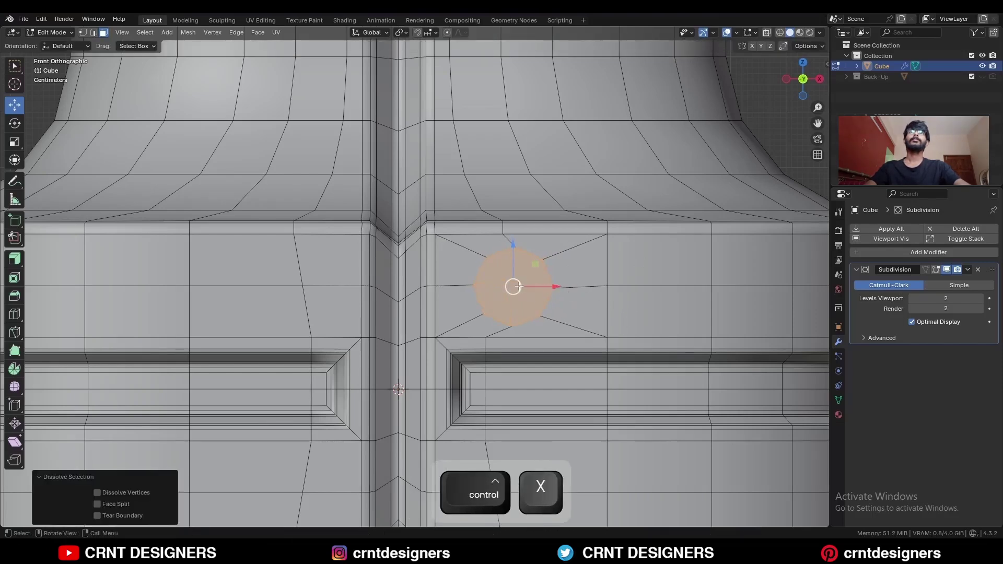
drag(518, 287, 486, 288)
key(s)
click(576, 263)
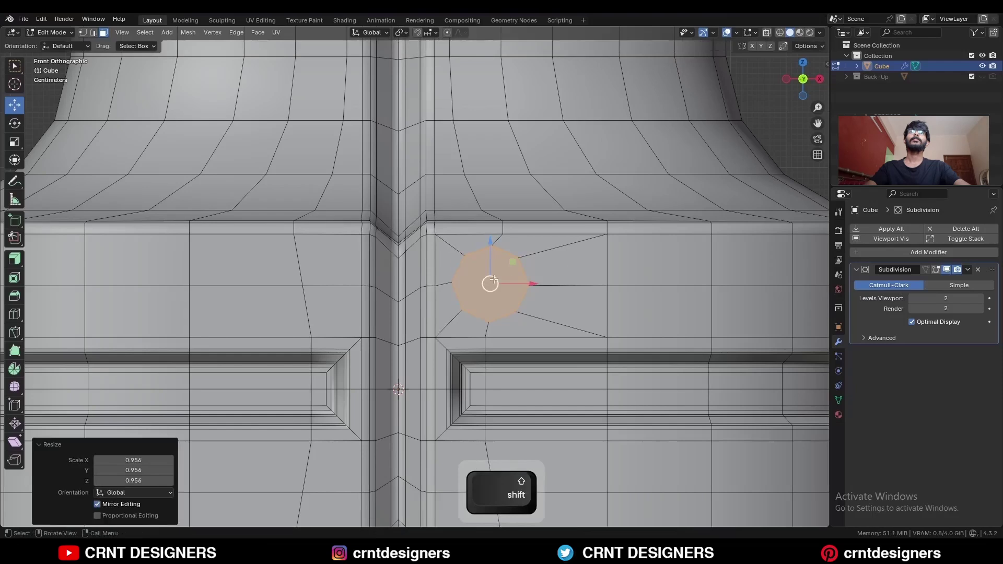
Inset the circular face by about 0.012 m and again by about 0.016 m, and sink the inner face into the band.
key(i)
click(636, 263)
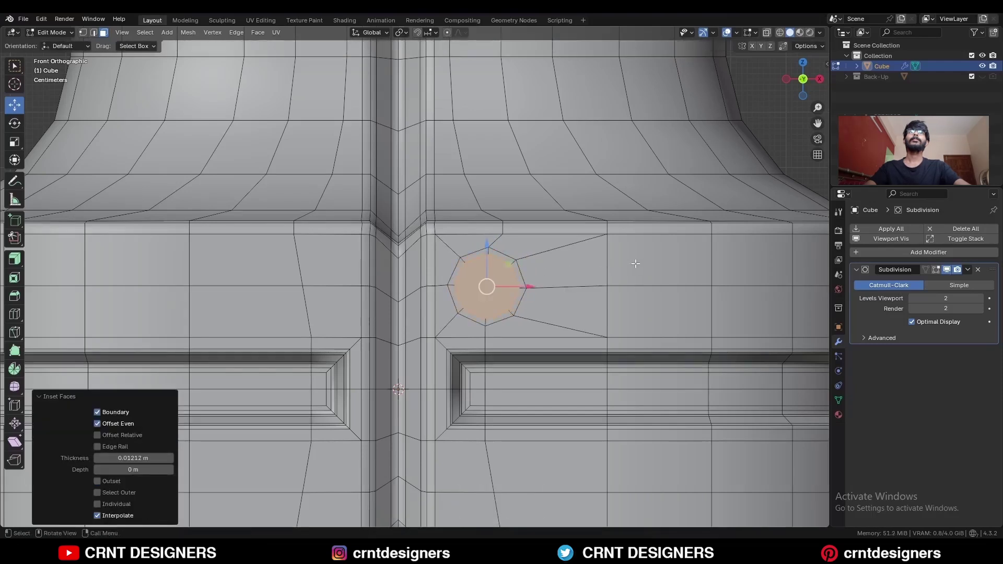
key(i)
click(626, 263)
key(alt+s)
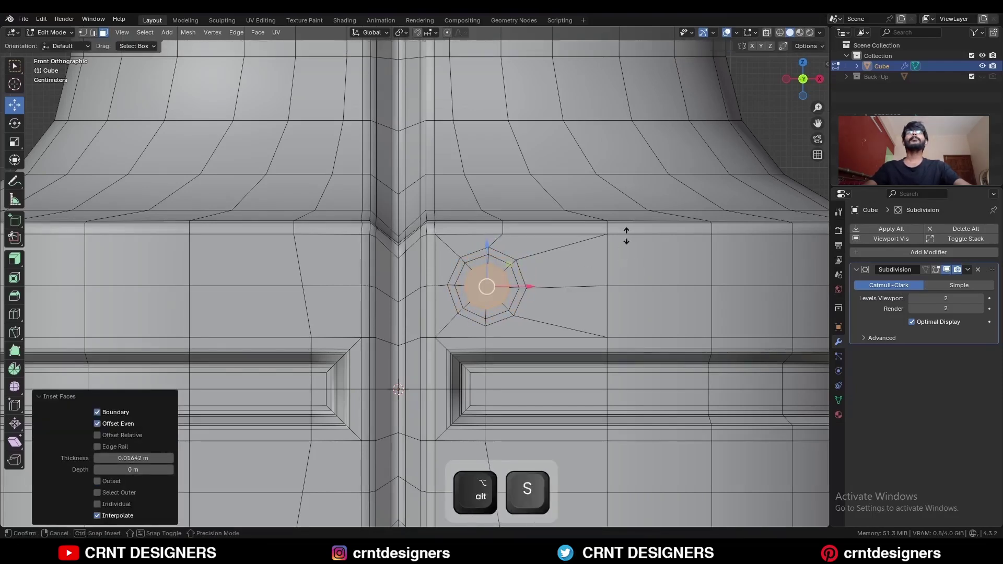
click(625, 262)
Bevel the rim and floor edge loops of the circular recess with two segments and check the smoothed result.
middle_drag(591, 267, 614, 285)
scroll(648, 304, down, 5)
scroll(528, 342, up, 3)
key(2)
alt+click(509, 353)
key(ctrl+b)
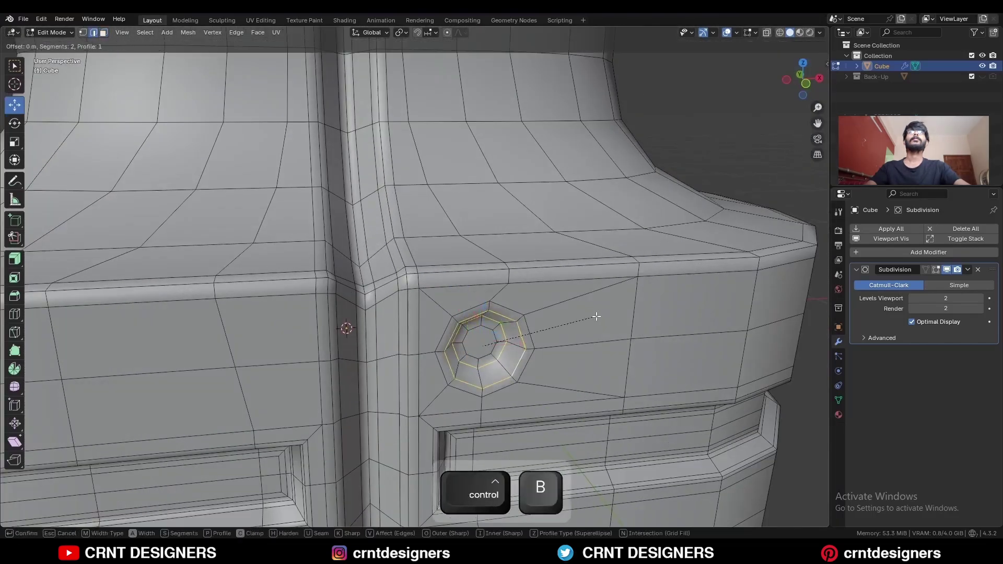
click(603, 324)
key(Tab)
key(Tab)
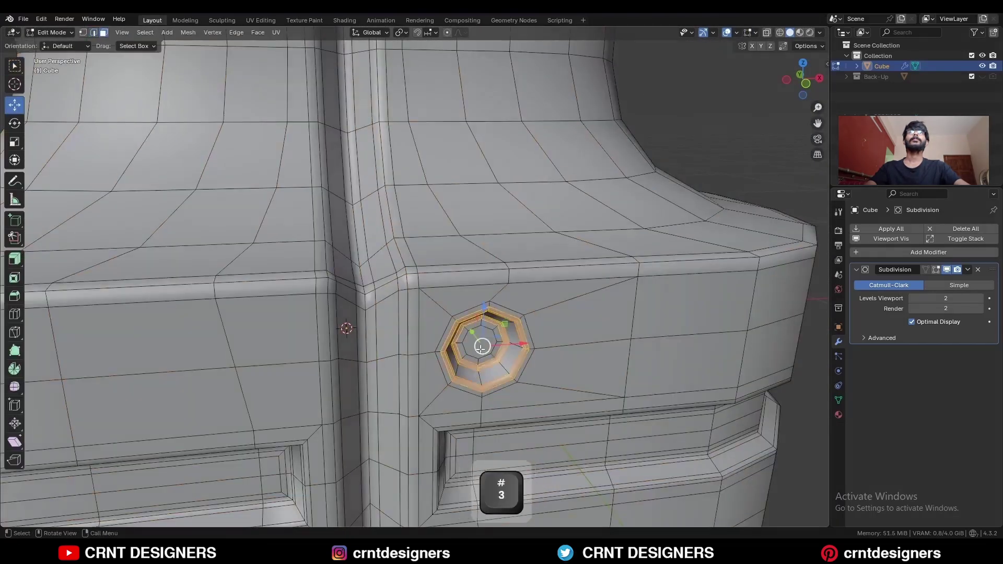
Inset the floor of the circular recess, merge the inner face at its center and dissolve the surplus radial edges.
key(i)
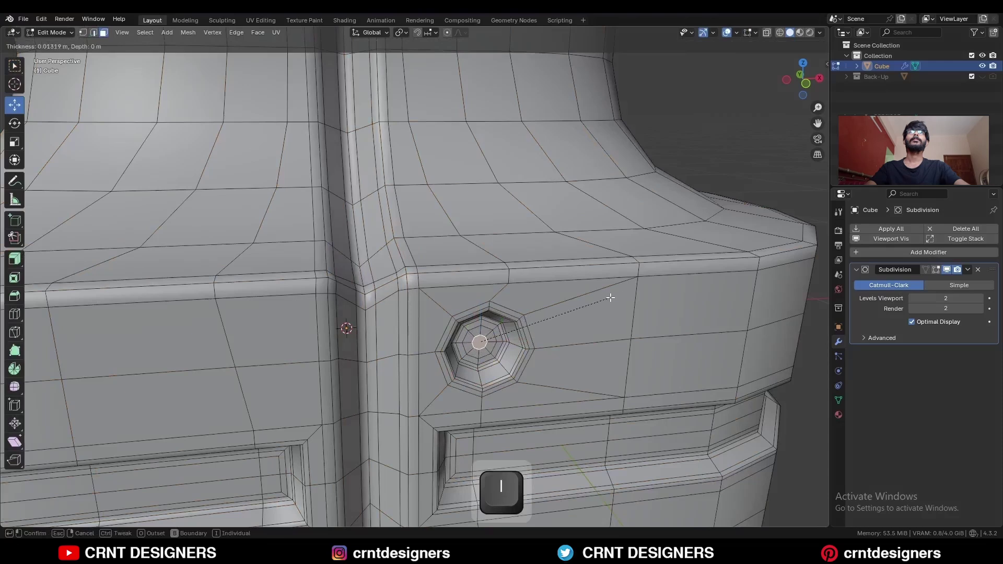
click(611, 297)
key(m)
click(610, 296)
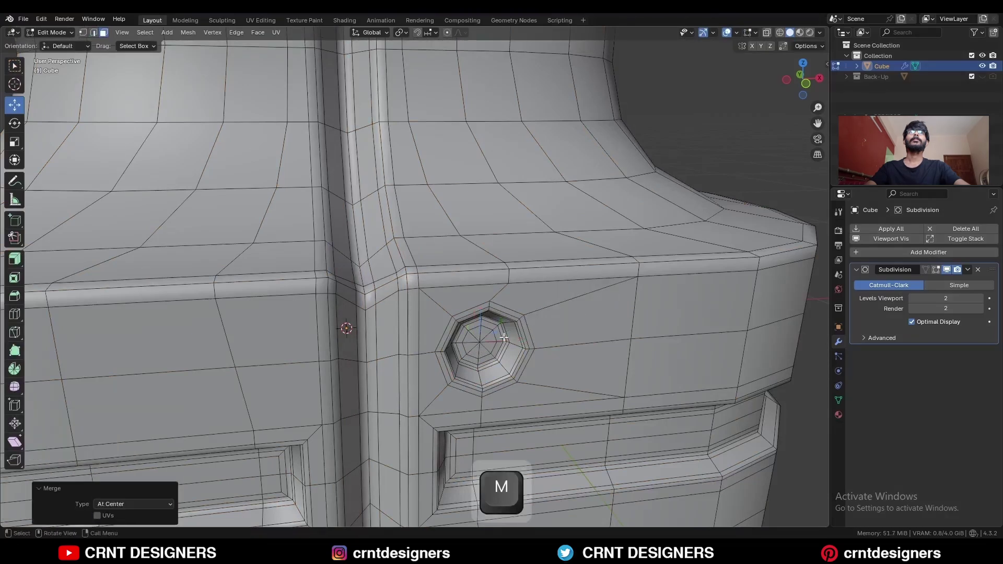
key(2)
key(ctrl+x)
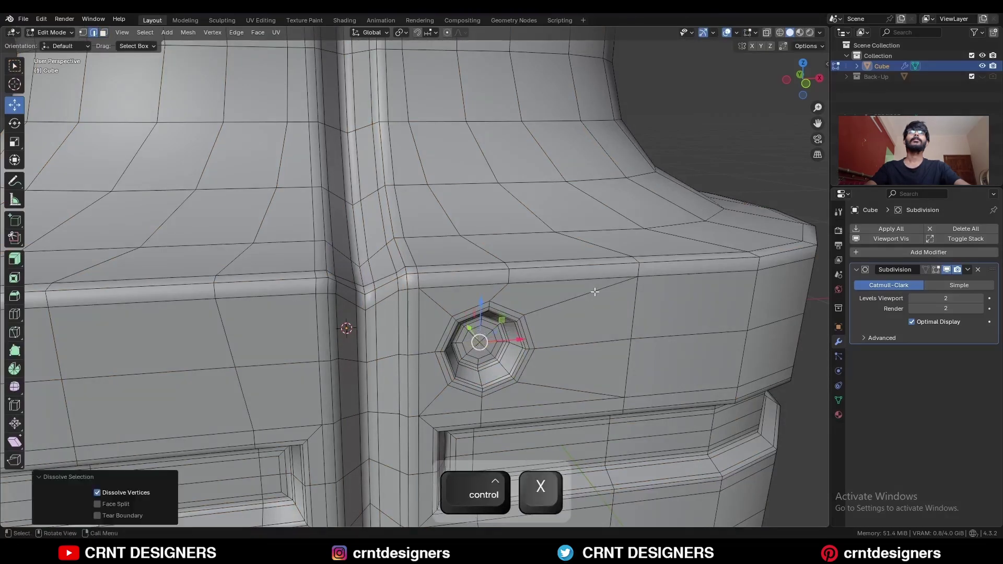
Select the first and third rows of faces on the upper neck's +X side and inset them by 0.02 m.
drag(630, 315, 452, 343)
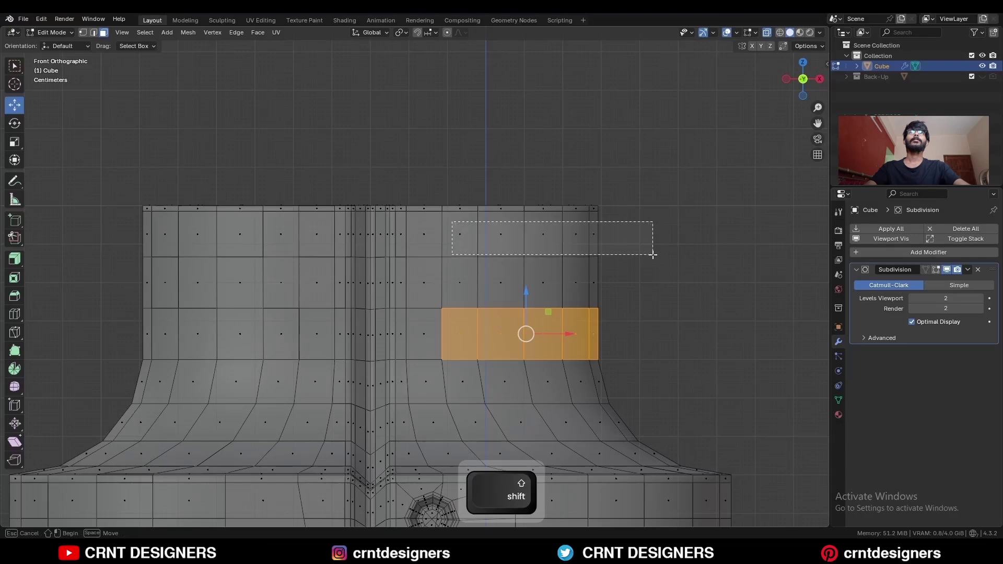
shift+drag(653, 255, 653, 254)
key(alt+z)
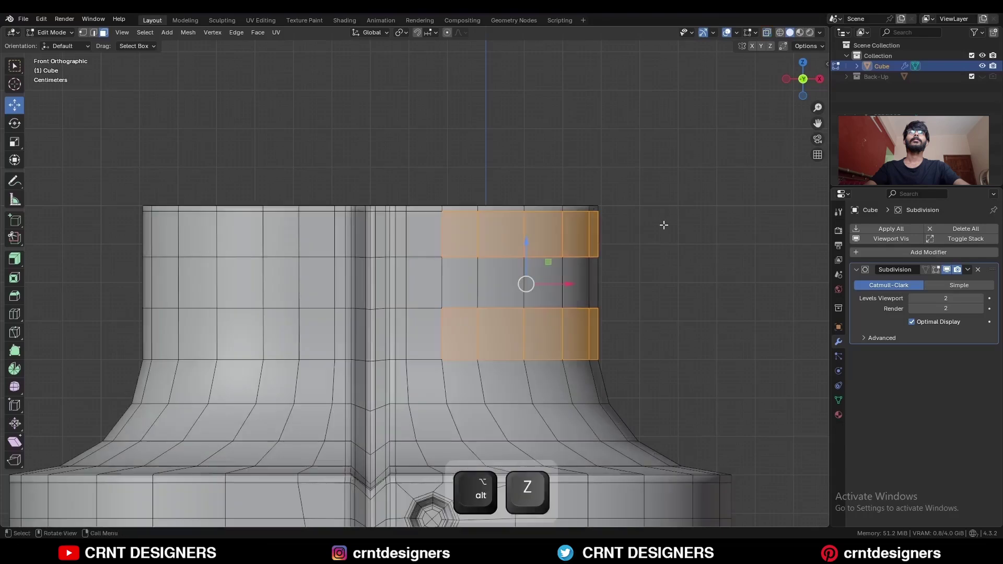
key(i)
click(674, 238)
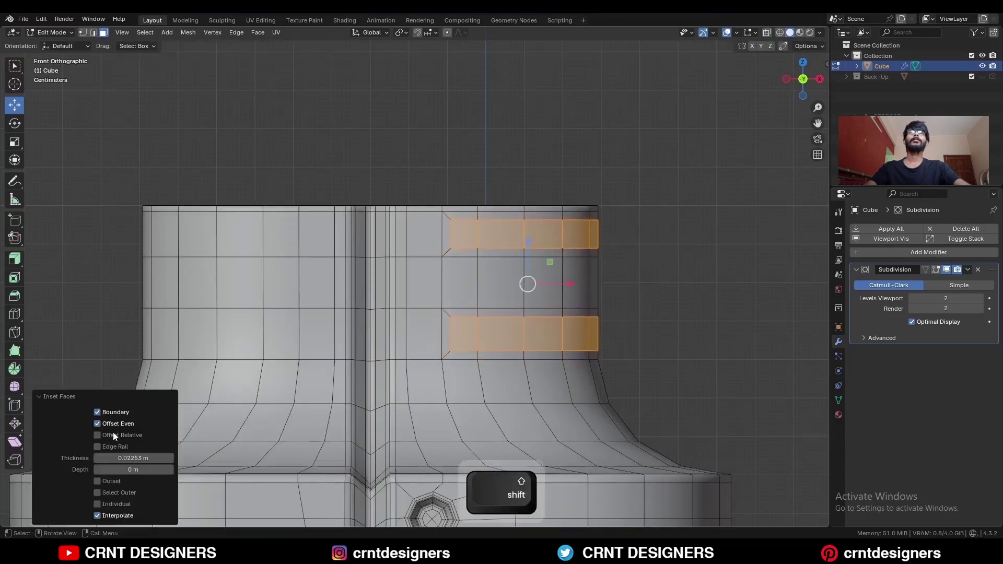
double_click(126, 458)
text(0.02)
key(Return)
Select the row of faces between the two inset rows on the upper neck and inset it to match.
key(alt+z)
drag(590, 302, 625, 301)
key(alt+z)
scroll(654, 278, down, 2)
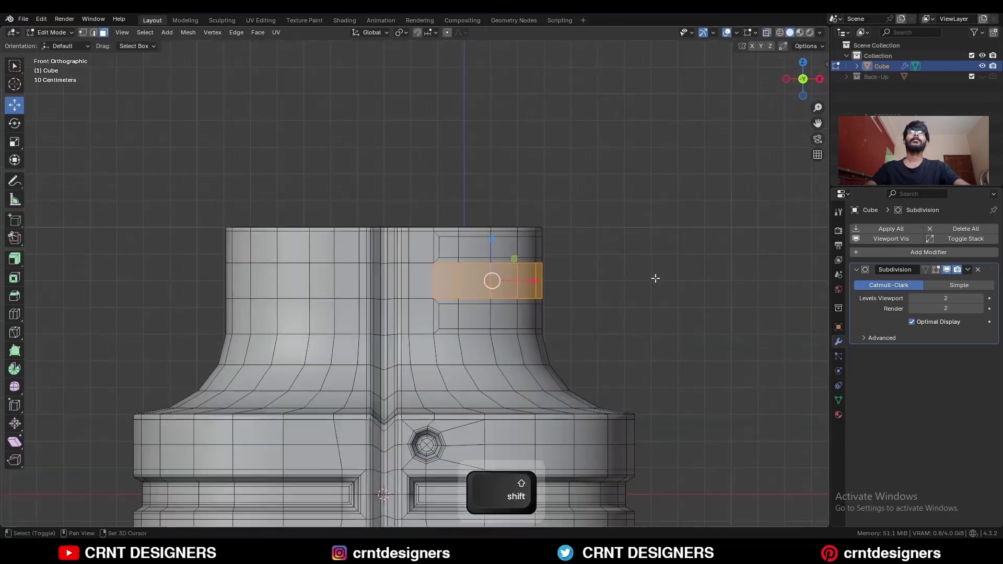
mouse_move(655, 279)
shift+middle_down()
mouse_move(648, 251)
mouse_move(648, 274)
shift+middle_up()
key(i)
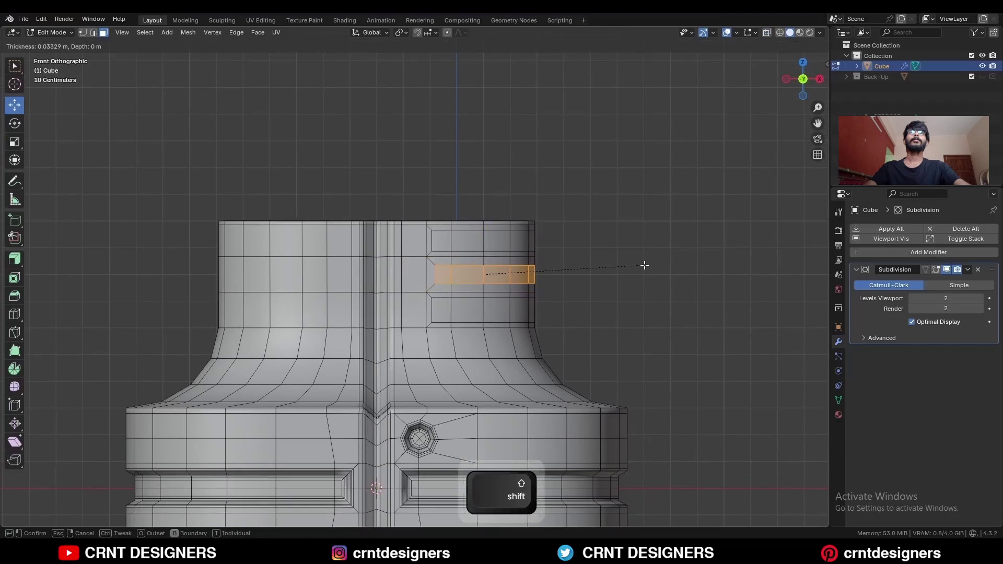
click(675, 271)
Select all three inset rows on the upper neck, inset them by about 0.018 m and shrink them inward by about 0.015 m.
key(alt+z)
shift+drag(432, 234, 548, 247)
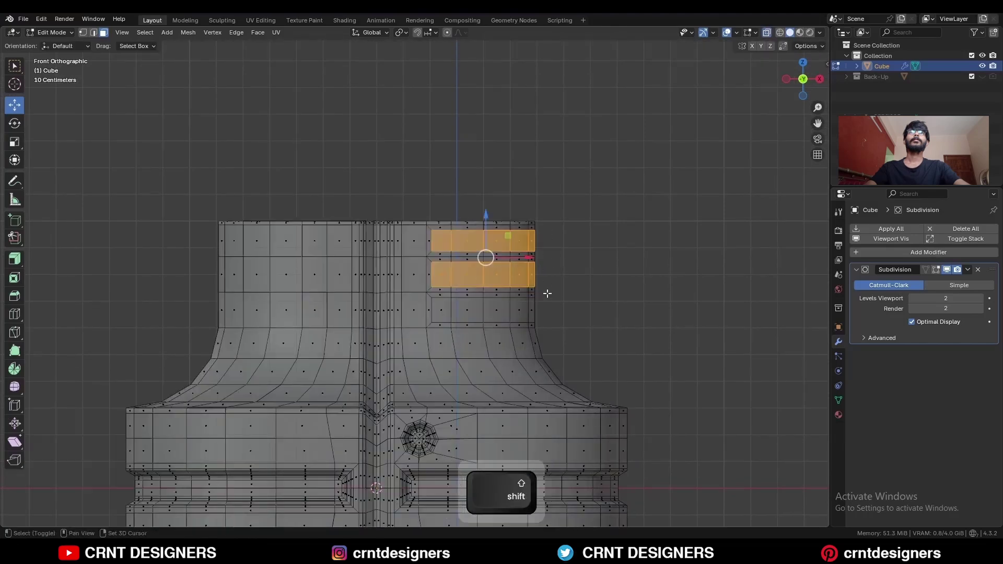
key(alt+z)
scroll(618, 256, up, 2)
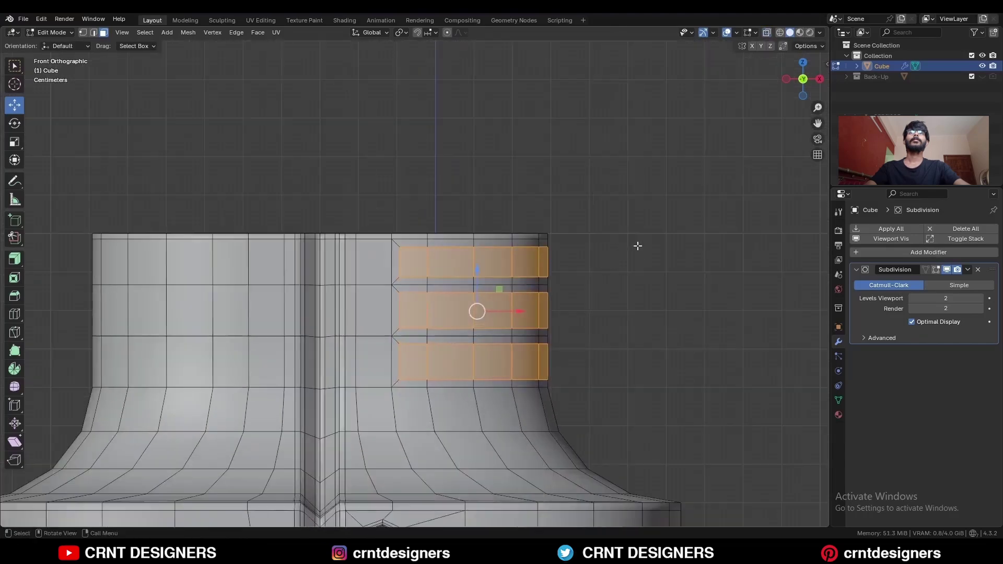
key(i)
click(620, 241)
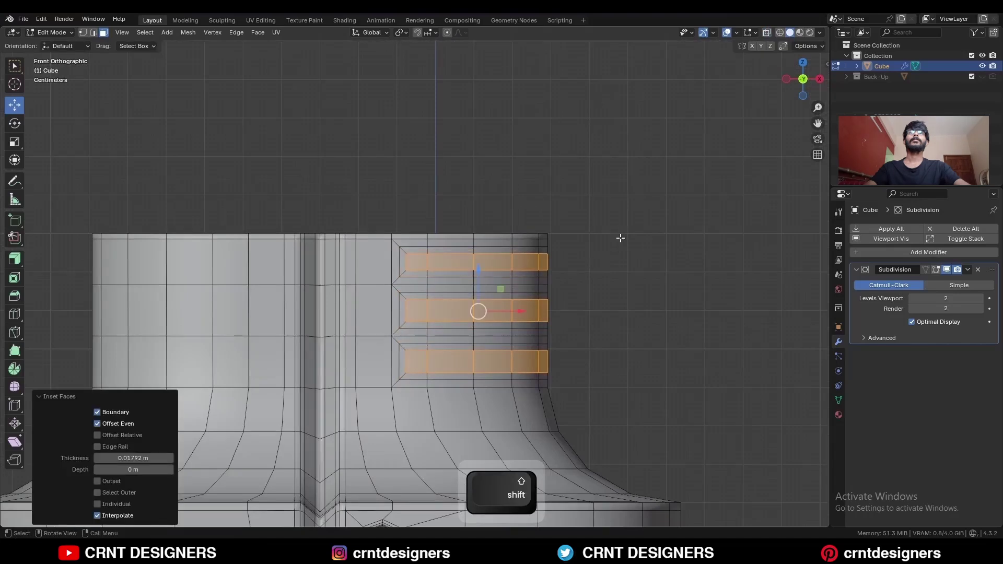
key(alt+s)
click(624, 242)
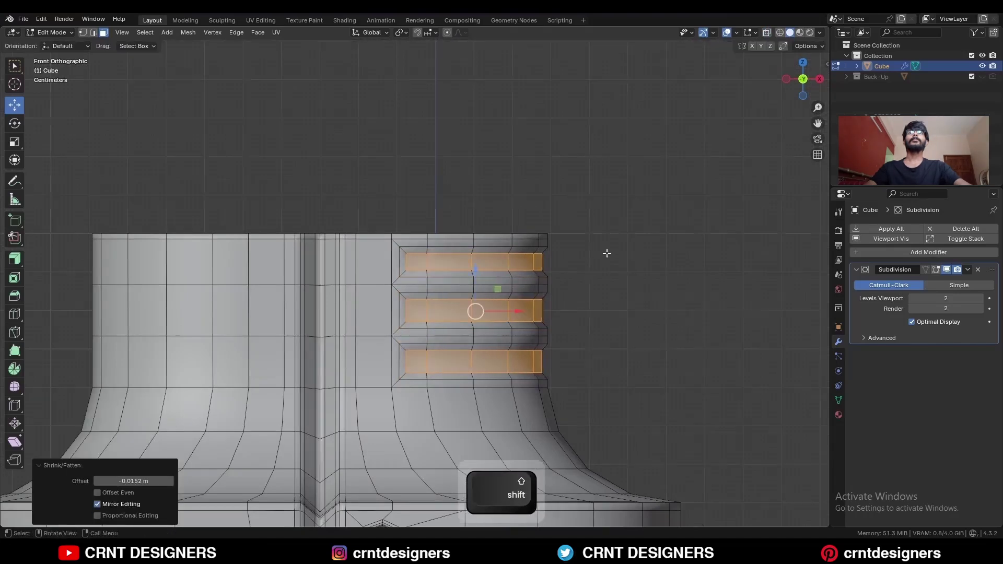
Bevel the rim edge loops of the three neck slots by about 0.009 m with two segments and return to Object Mode.
middle_drag(607, 254, 419, 222)
alt+click(375, 219)
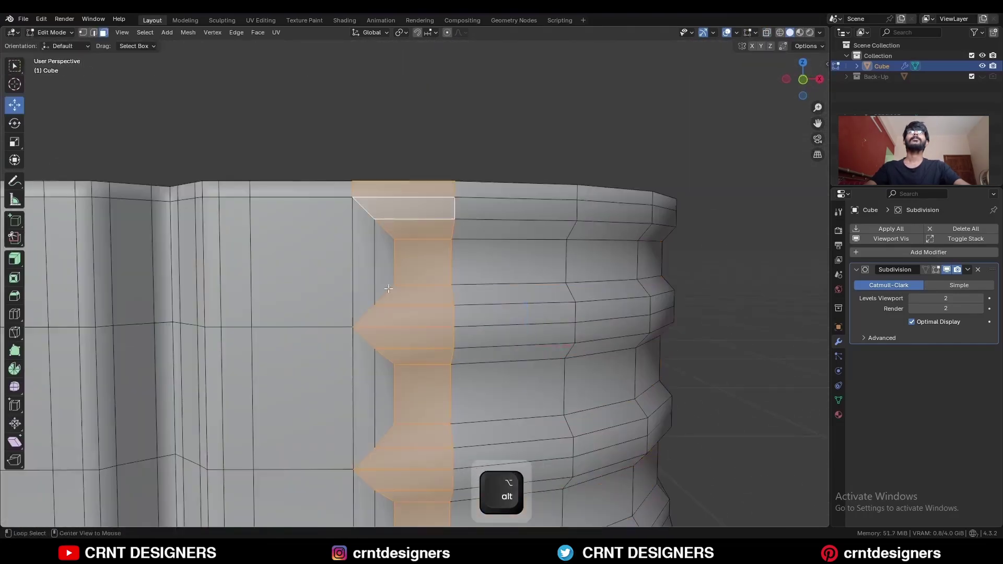
key(2)
alt+click(374, 238)
alt+shift+click(376, 377)
shift+middle_drag(375, 382, 373, 202)
alt+shift+click(371, 354)
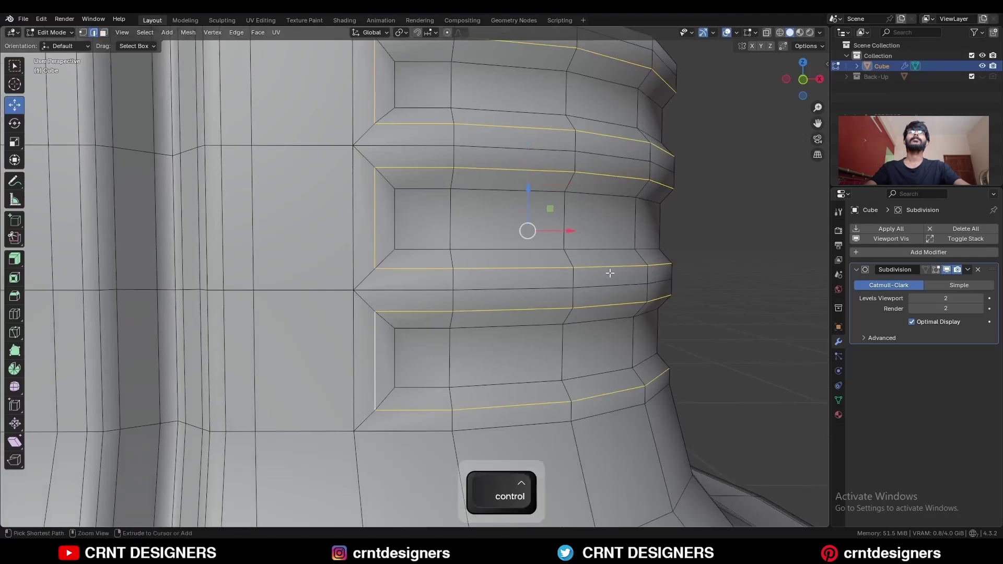
key(ctrl+b)
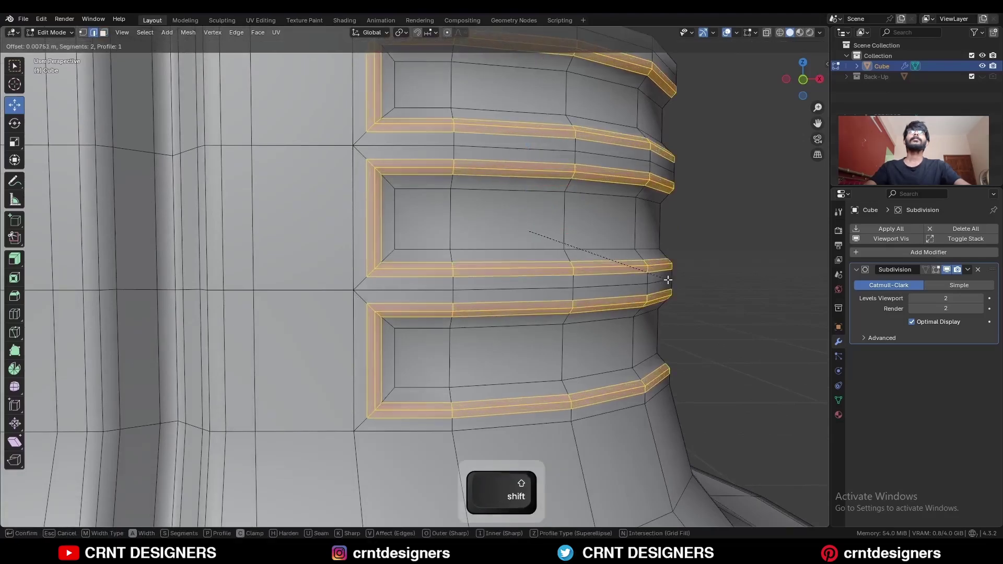
click(677, 284)
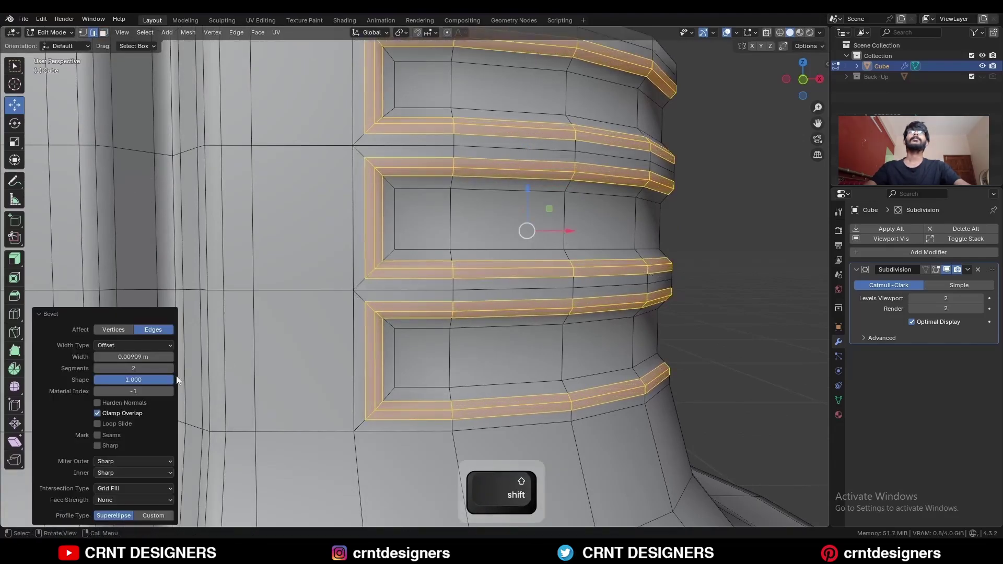
click(723, 197)
key(Tab)
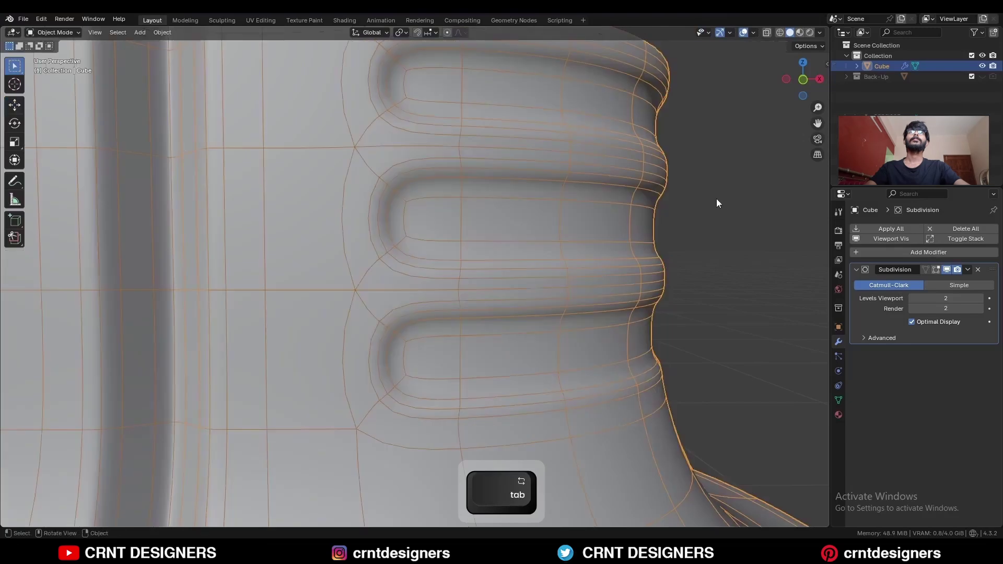
Hide the viewport overlays to show the clean smoothed column and save the file.
key(shift+alt+z)
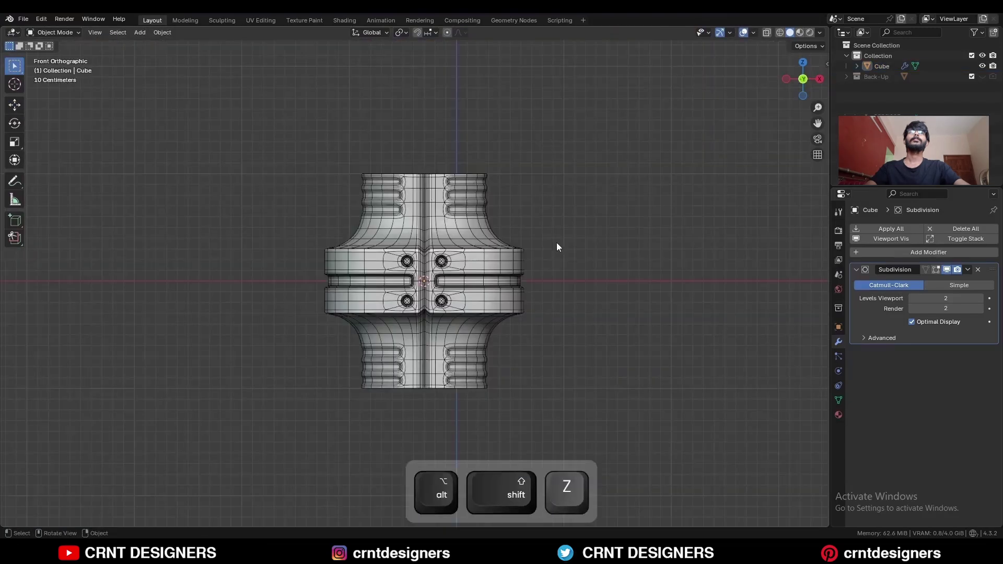
key(shift+alt+z)
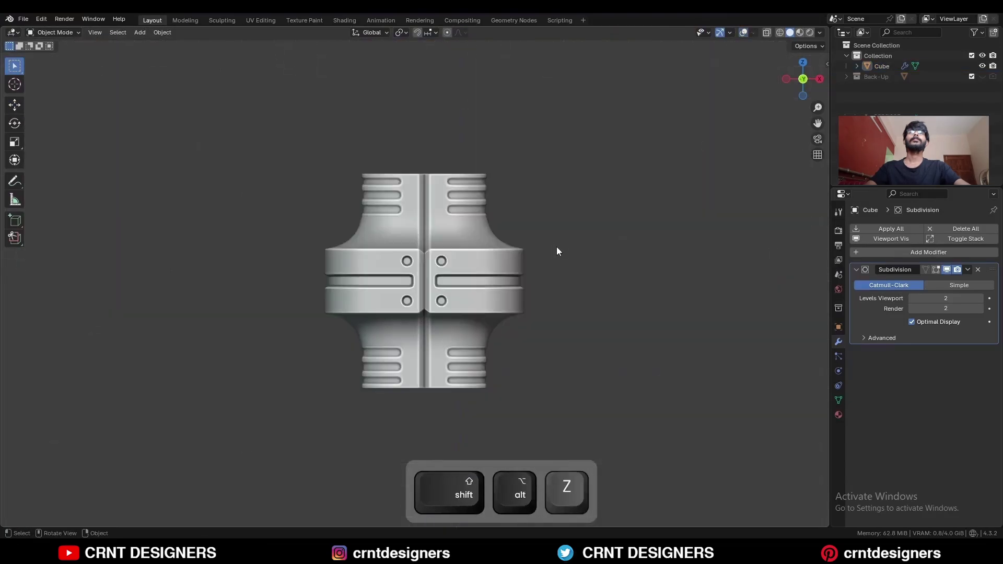
key(ctrl+s)
Examine the smoothed column in perspective, top and side views, comparing it with and without the viewport overlays.
scroll(517, 246, up, 2)
middle_drag(511, 231, 667, 259)
key(shift+alt+z)
key(shift+alt+z)
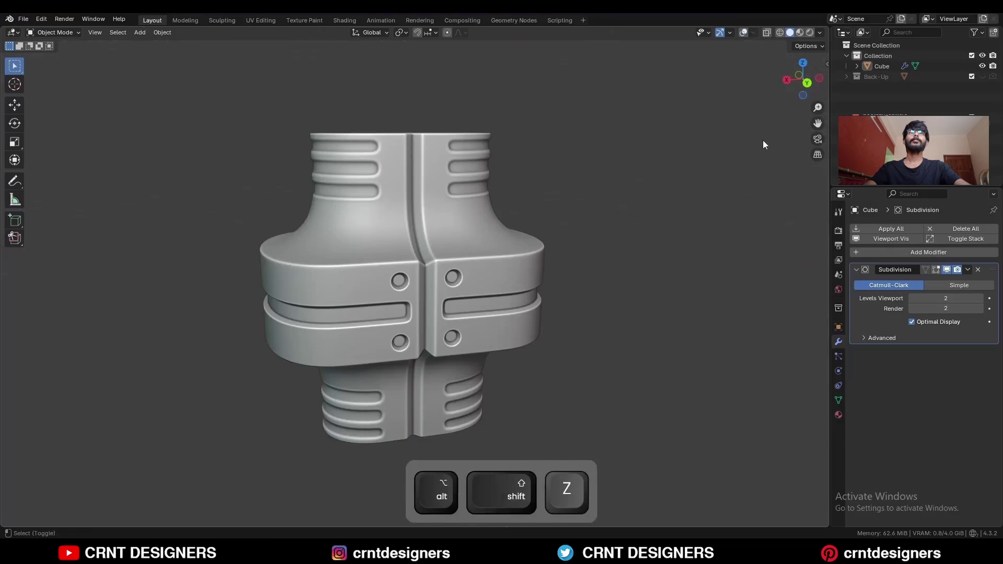
click(805, 83)
click(803, 63)
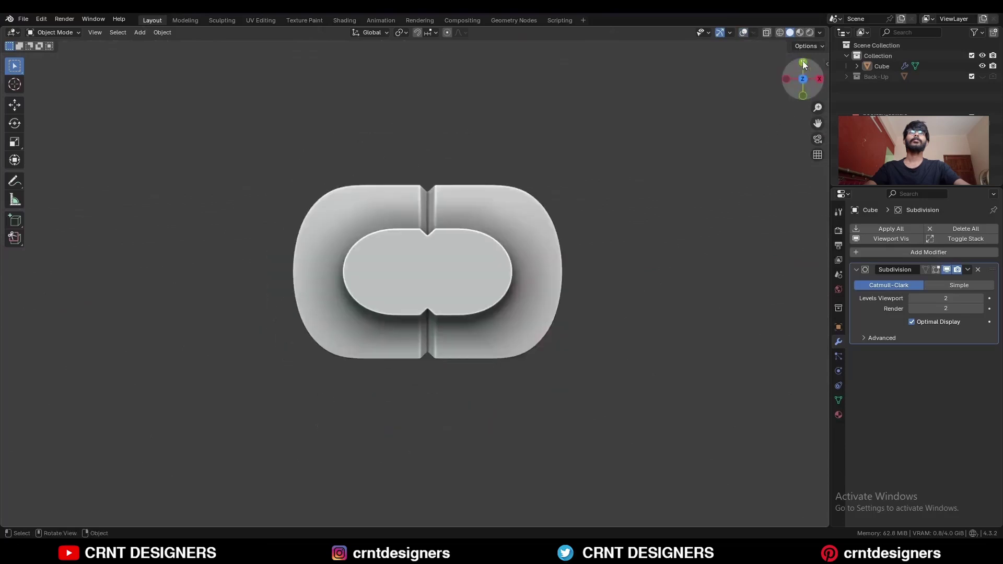
click(787, 80)
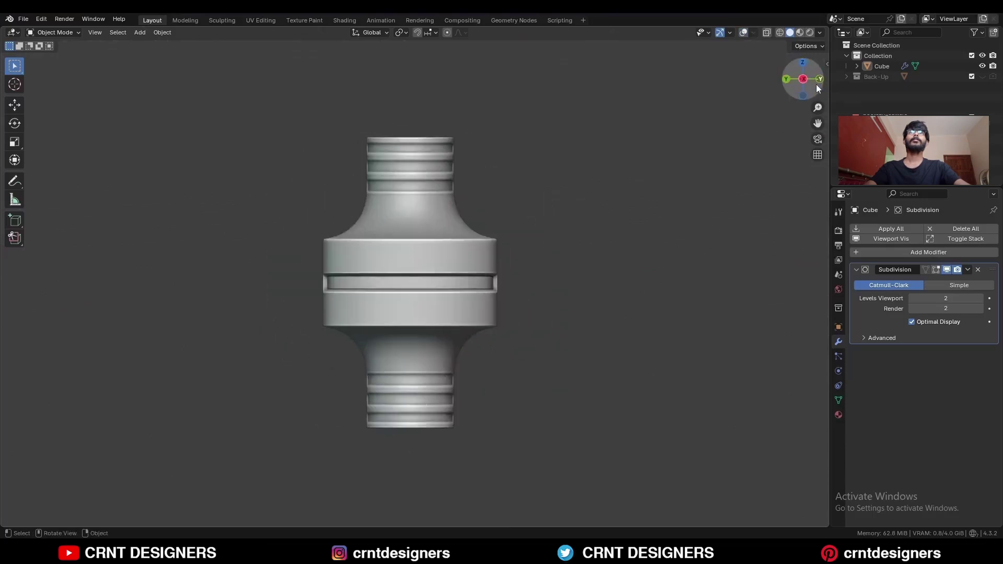